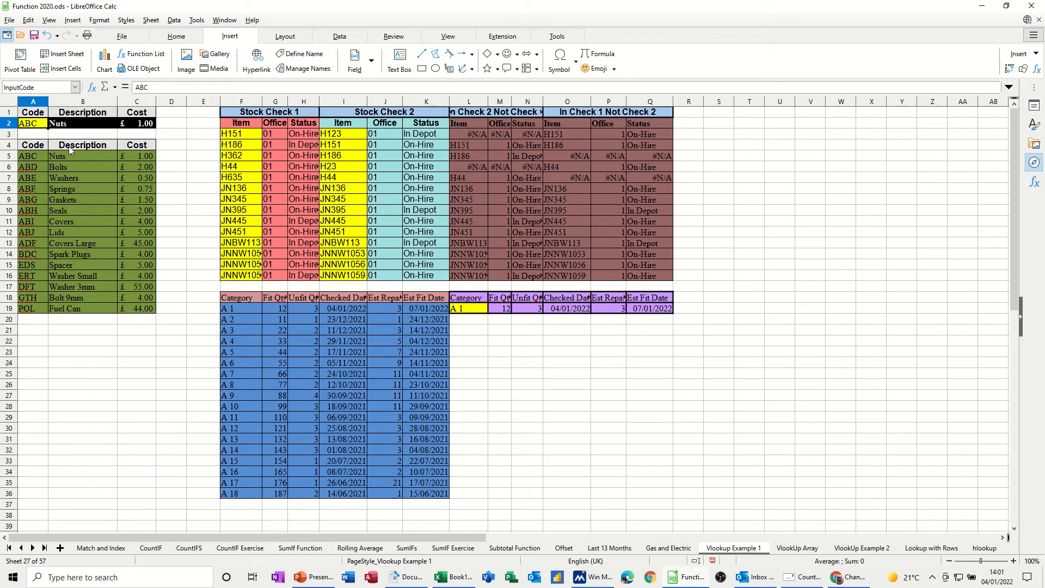
Check the range names assigned to the product table A4:C19 and to the code entry cell A2.
click(31, 146)
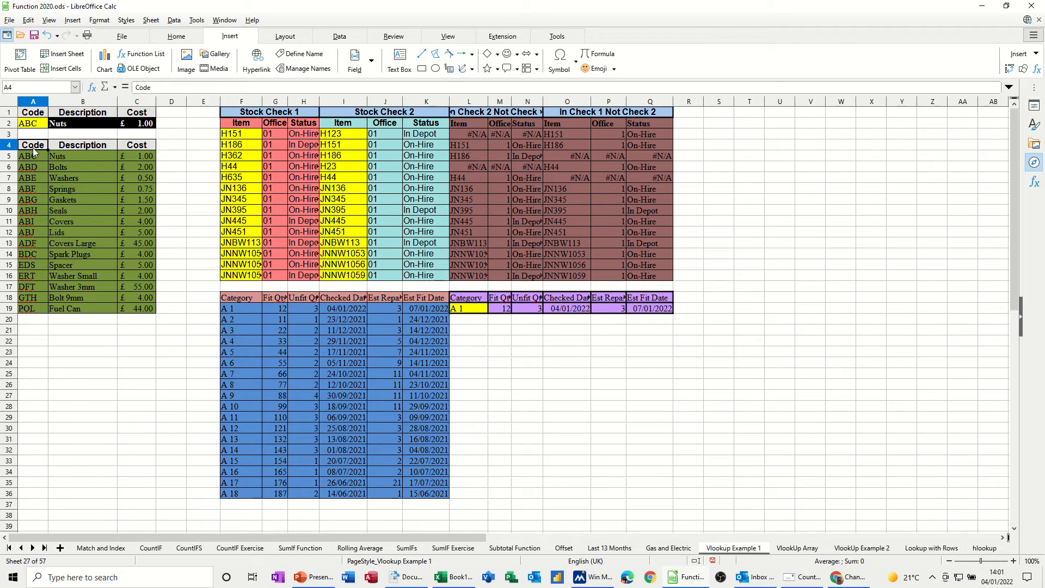
drag(30, 143, 135, 308)
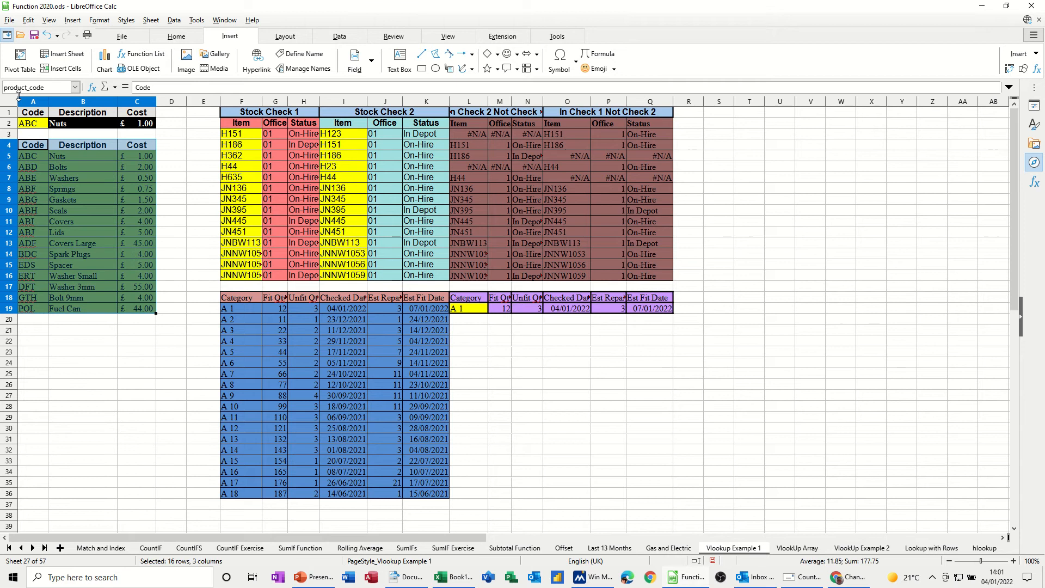
click(36, 125)
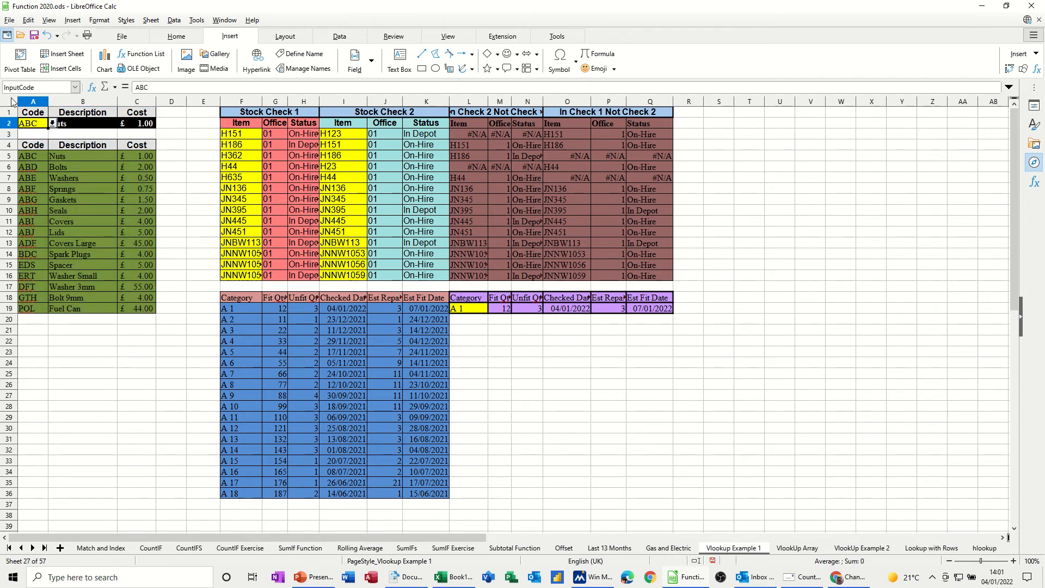
Clear the existing description and cost lookup formulas from cells B2:C2.
click(81, 127)
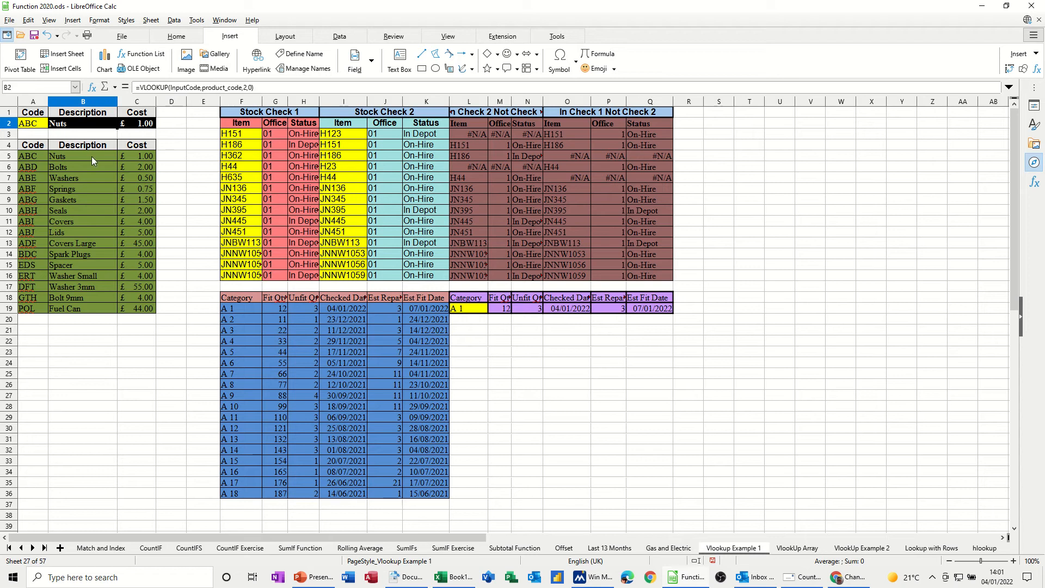
drag(72, 130, 122, 131)
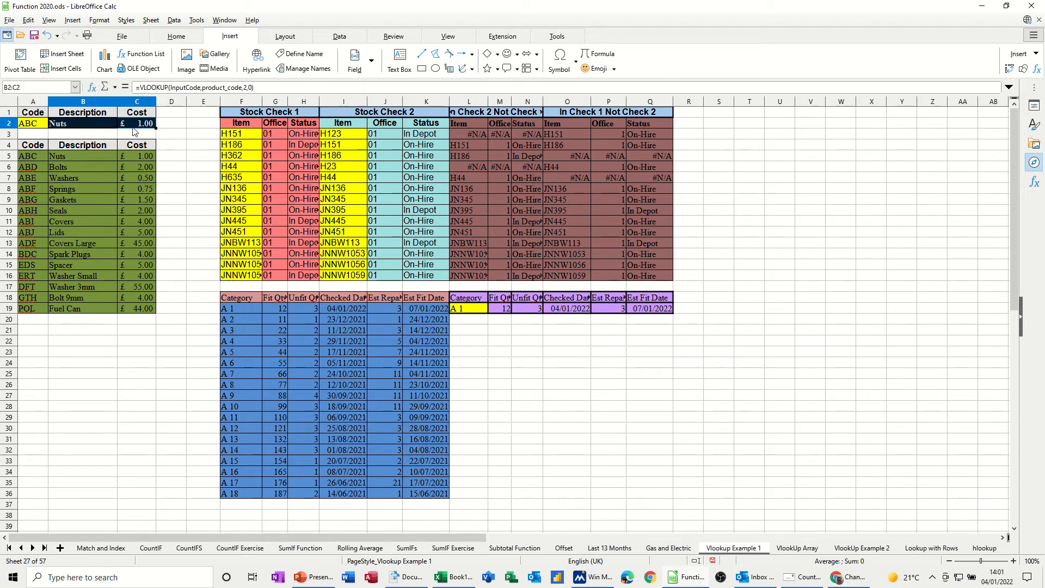
key(Delete)
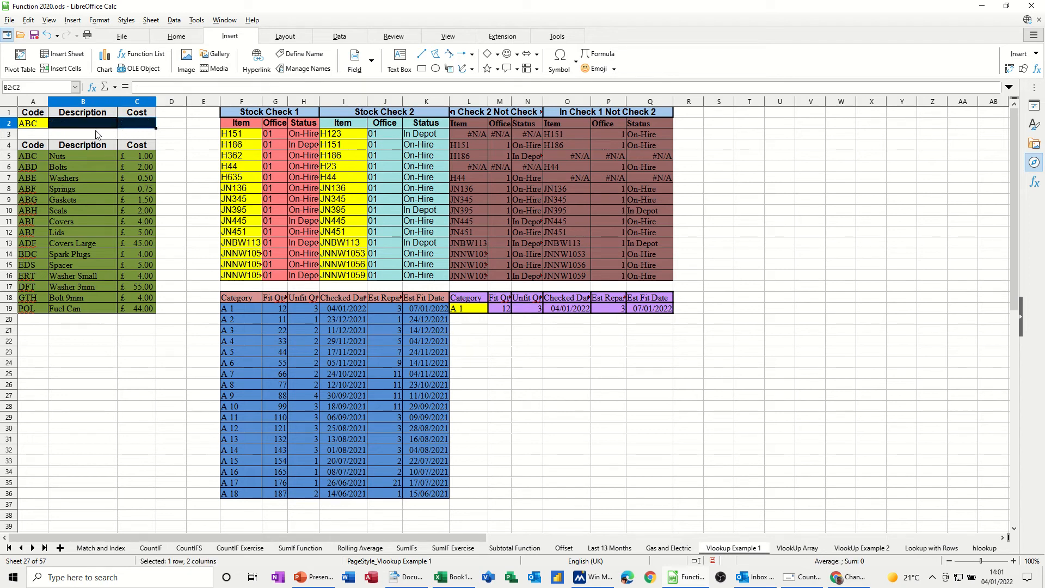
Begin a VLOOKUP formula in B2 with the named range inputcode as its search criterion.
click(80, 129)
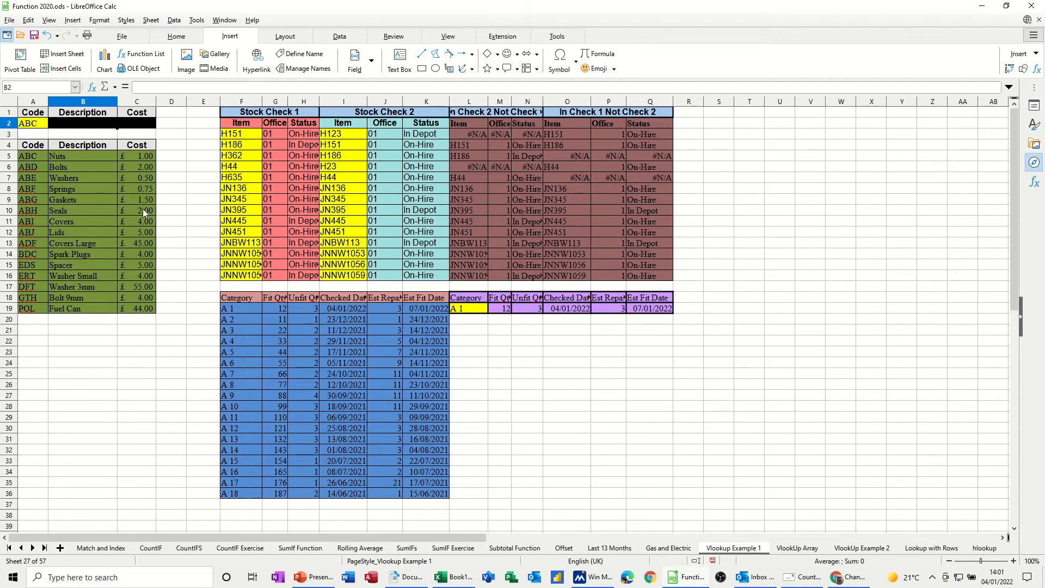
text(=vloo)
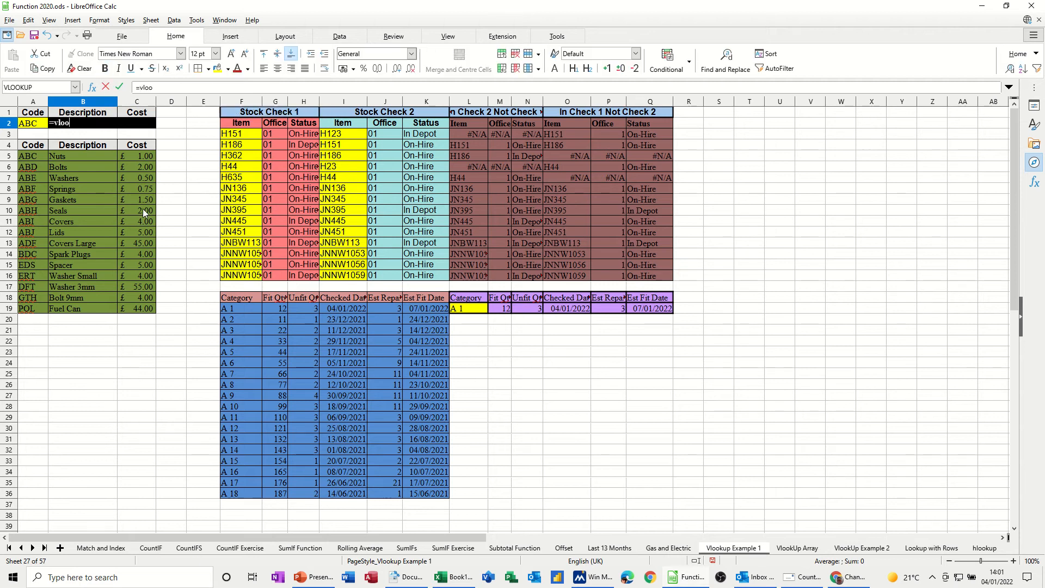
text(kup()
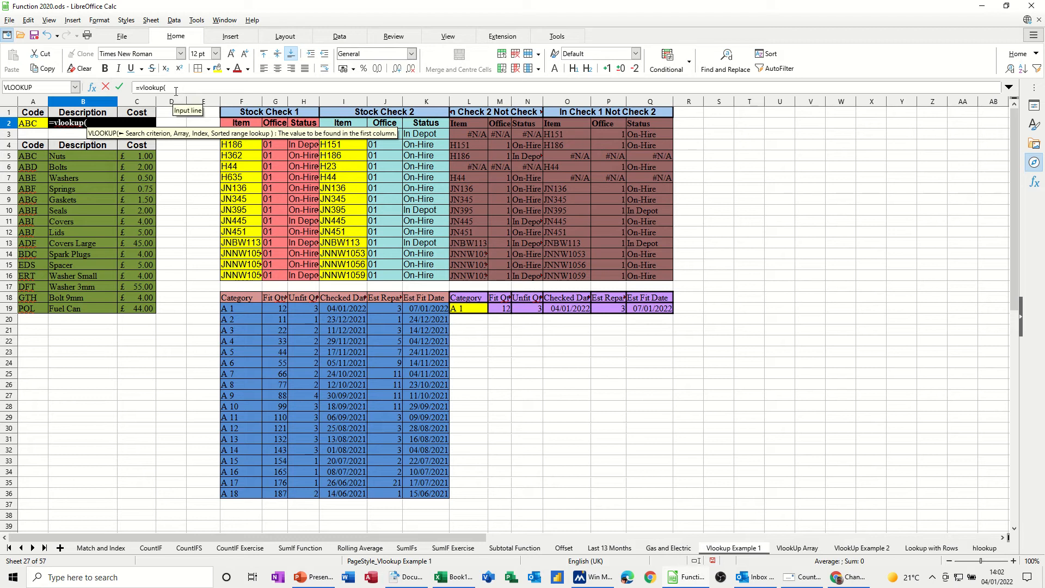
click(31, 126)
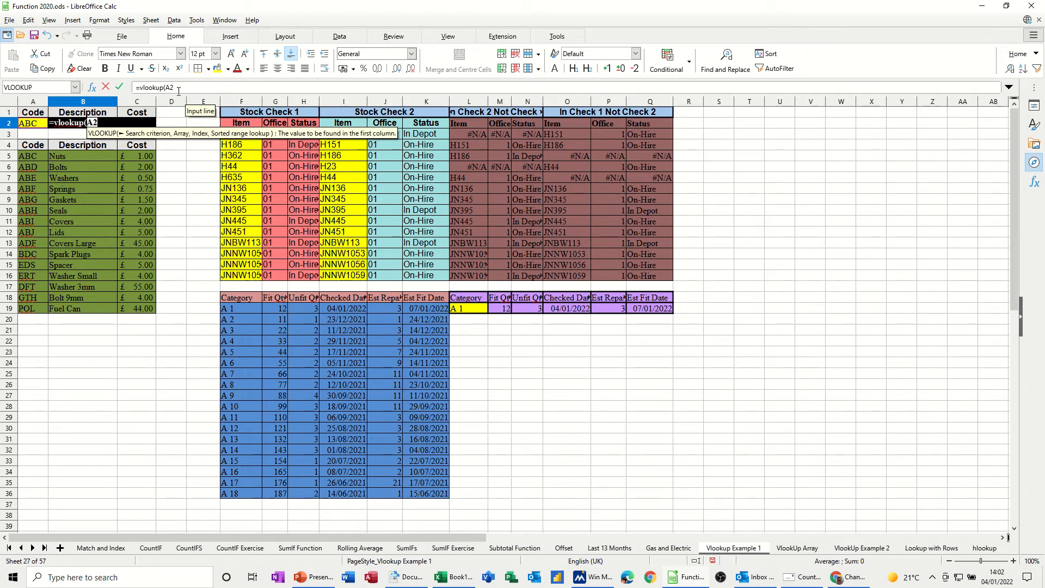
drag(175, 87, 168, 89)
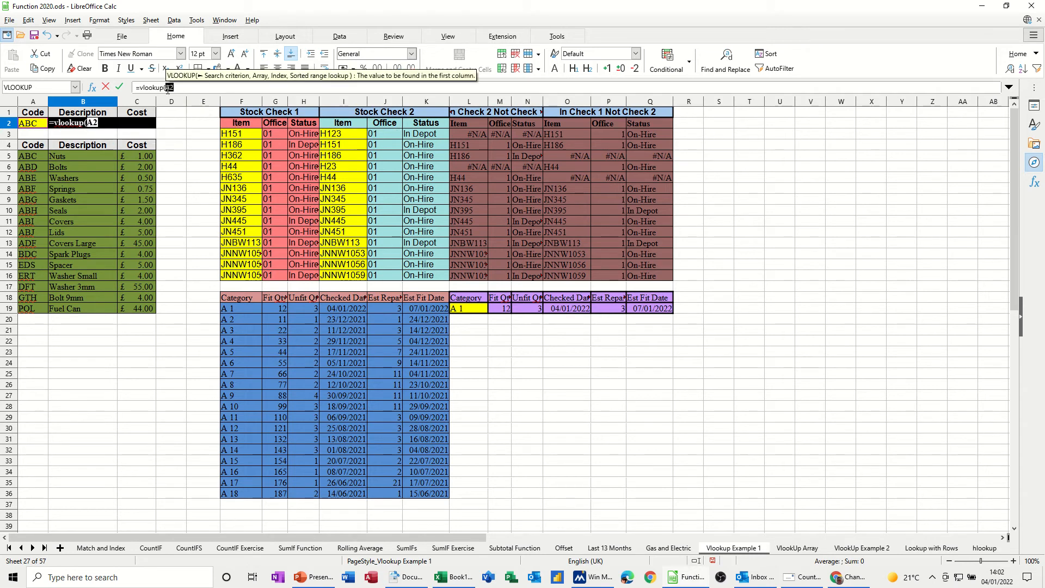
key(Left)
text(input)
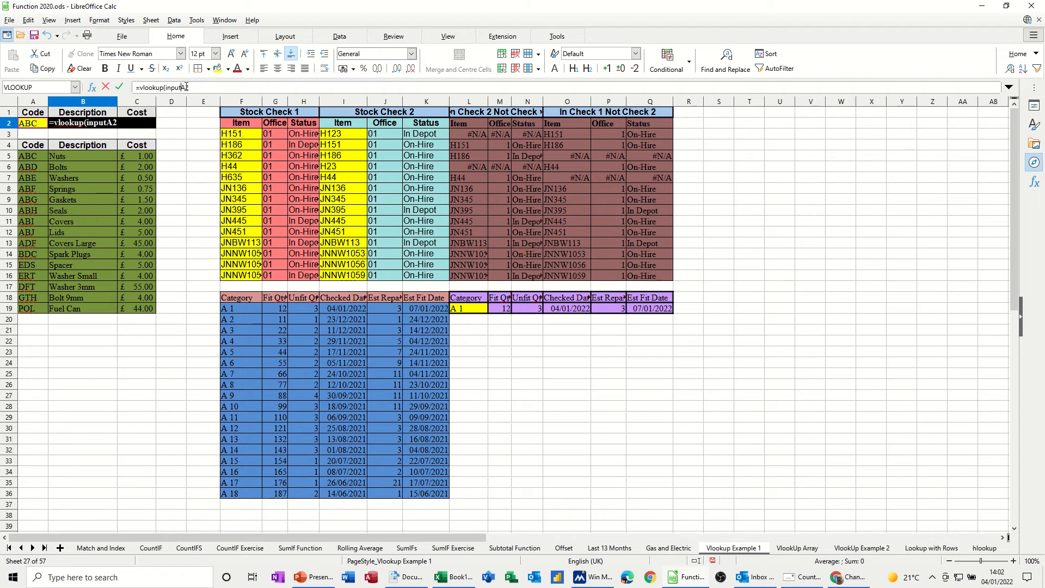
key(Delete)
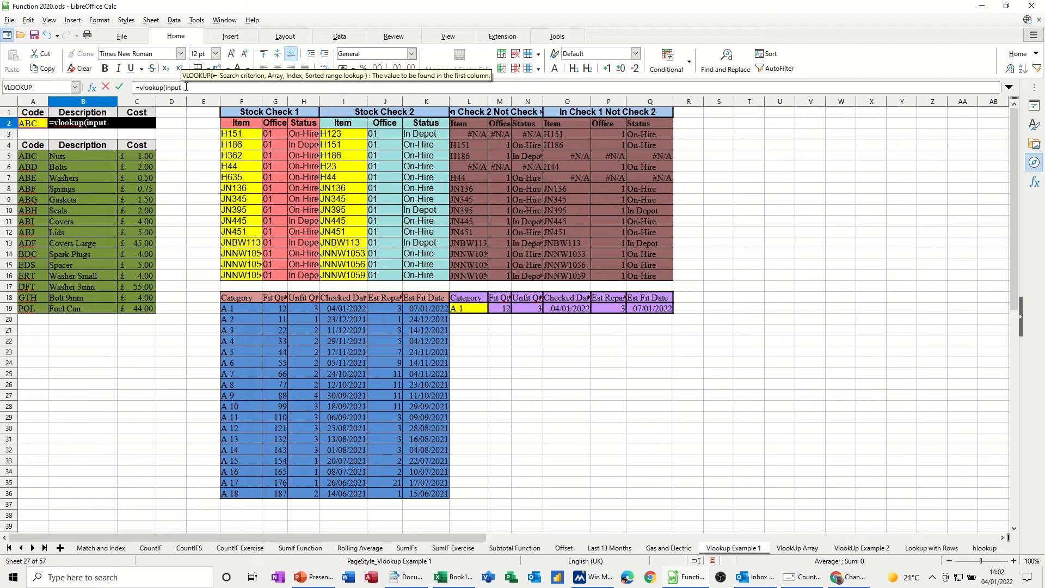
text(code)
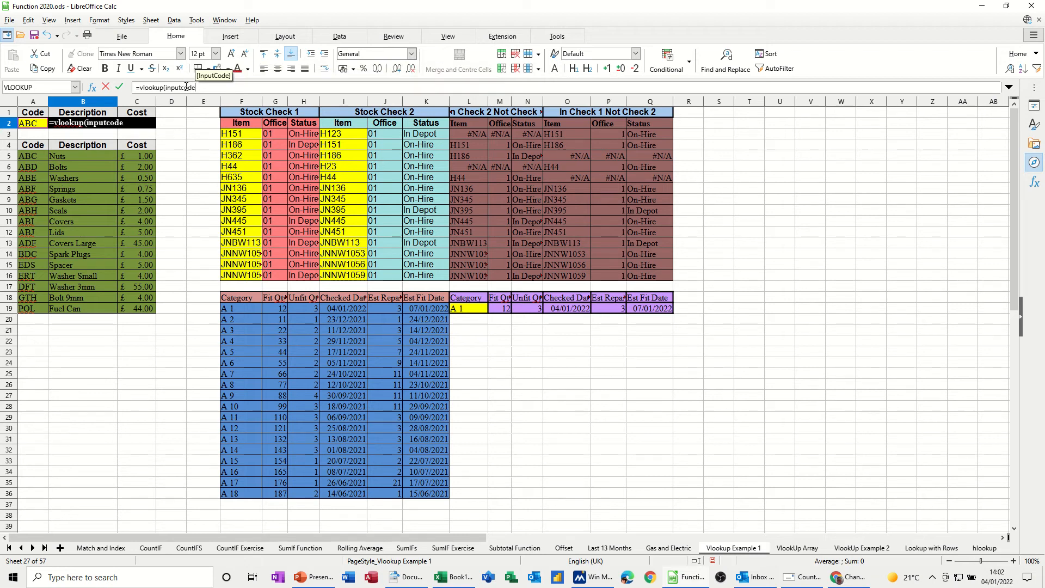
Complete B2's formula with the array product_code, column index 2 and sorted range lookup 0, and commit it.
text(,)
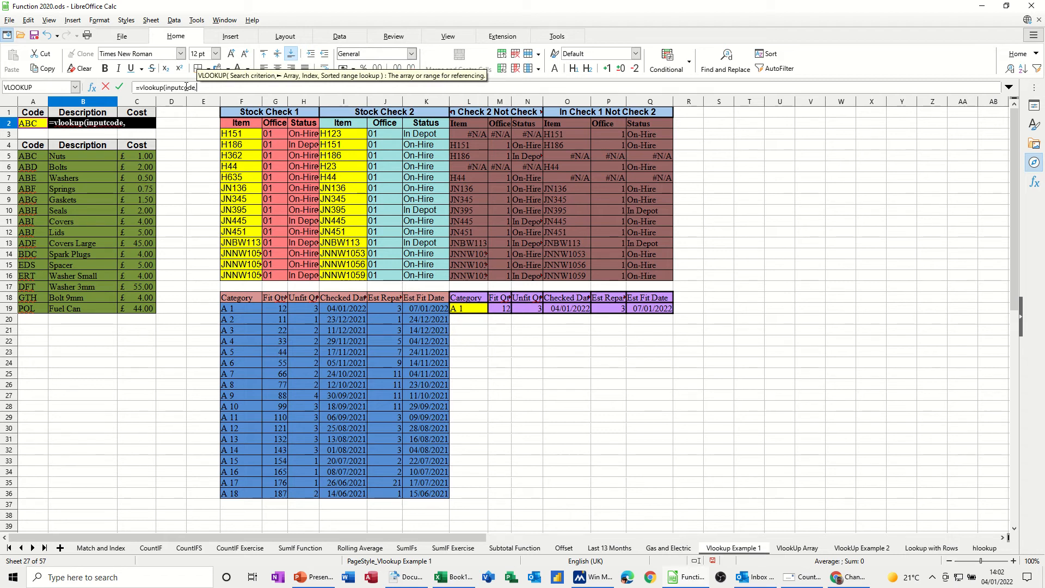
text(product)
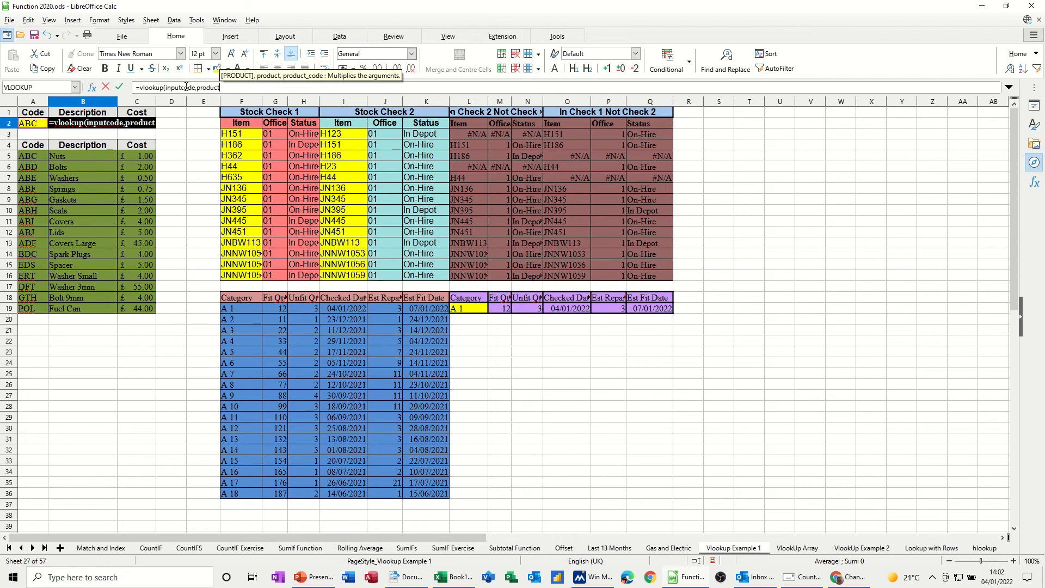
text(_code)
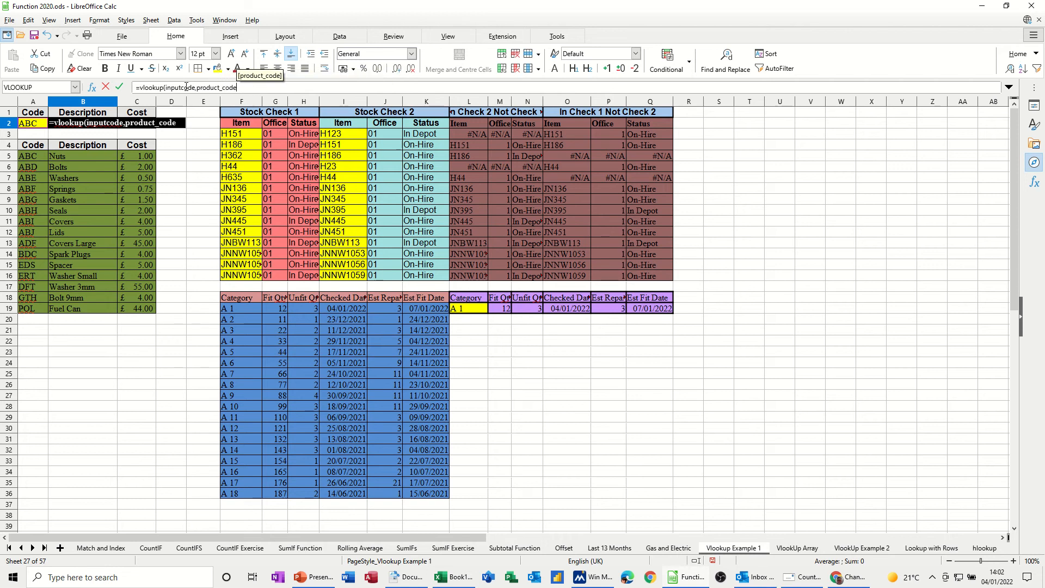
text(,)
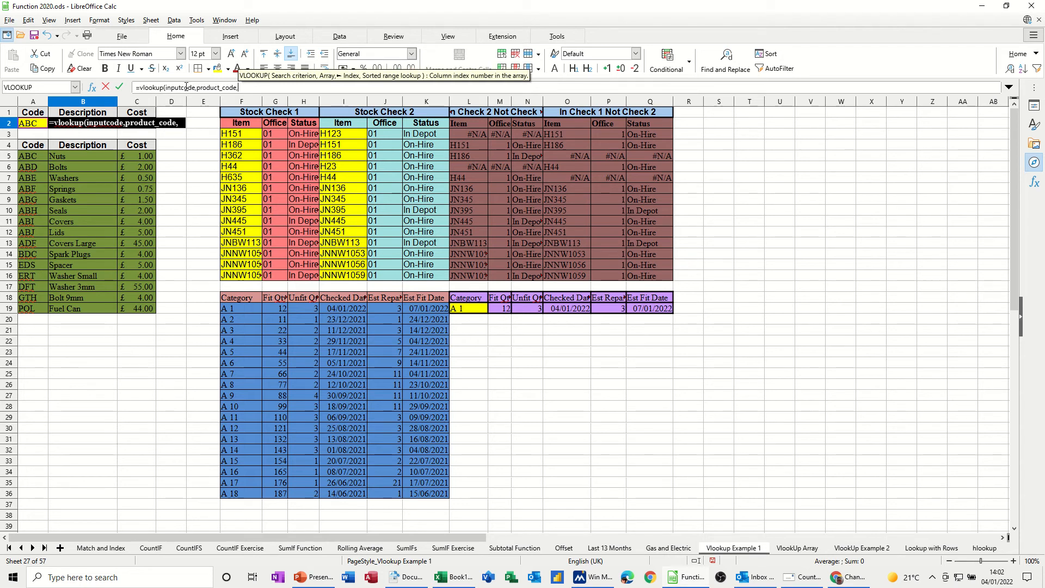
text(2)
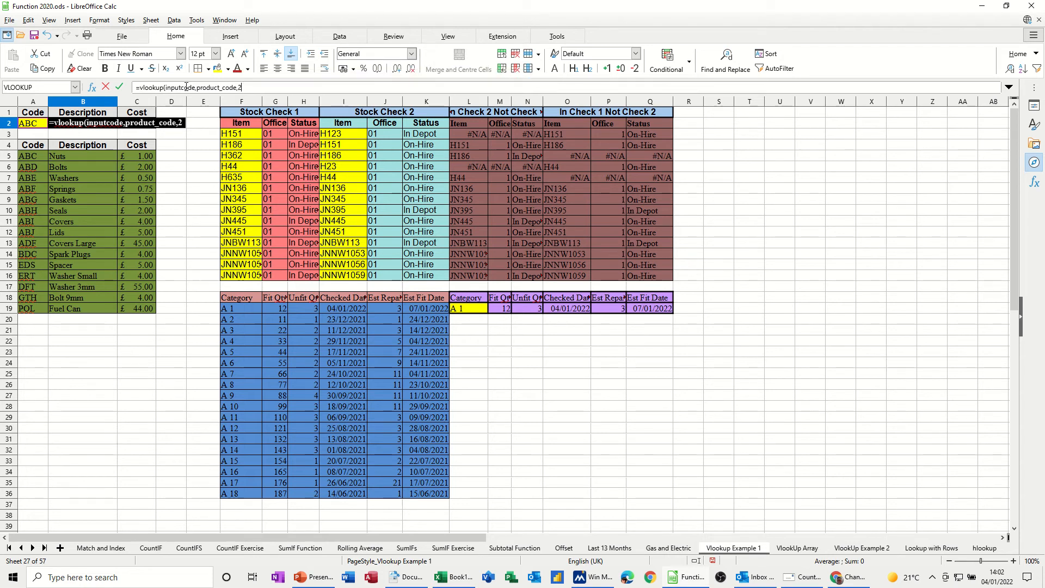
text(,)
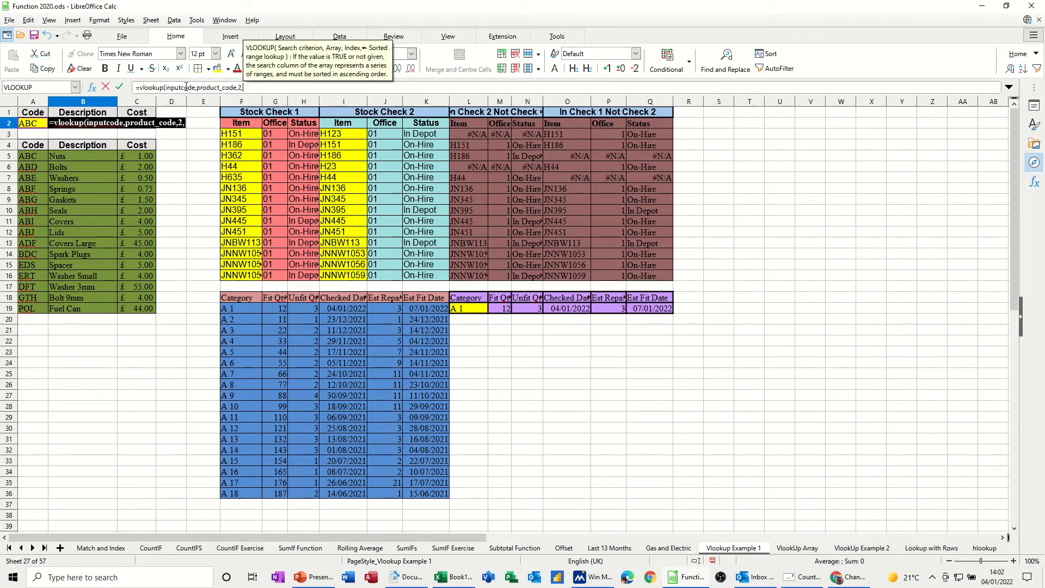
text(0)
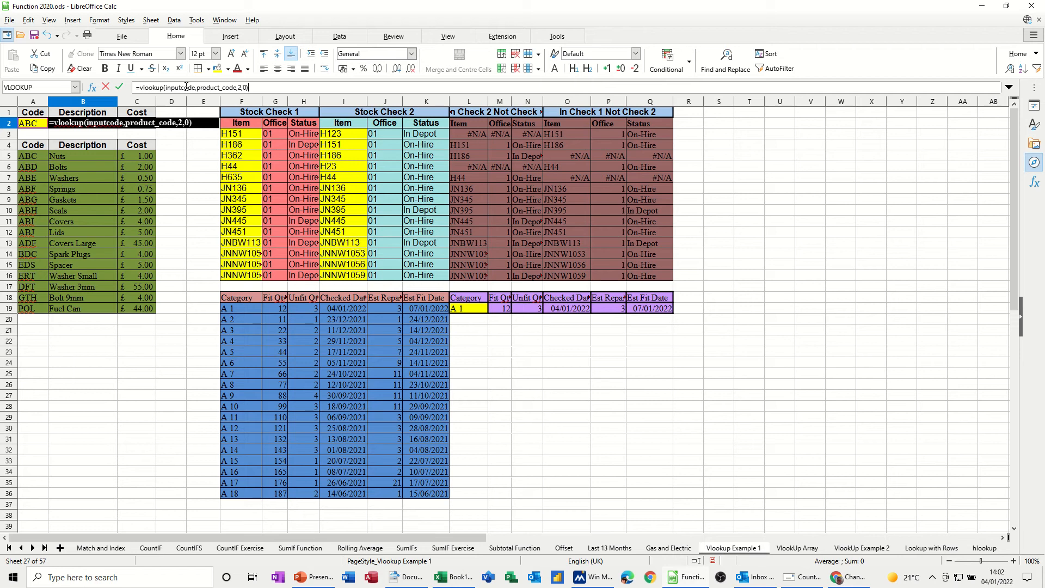
text())
click(120, 86)
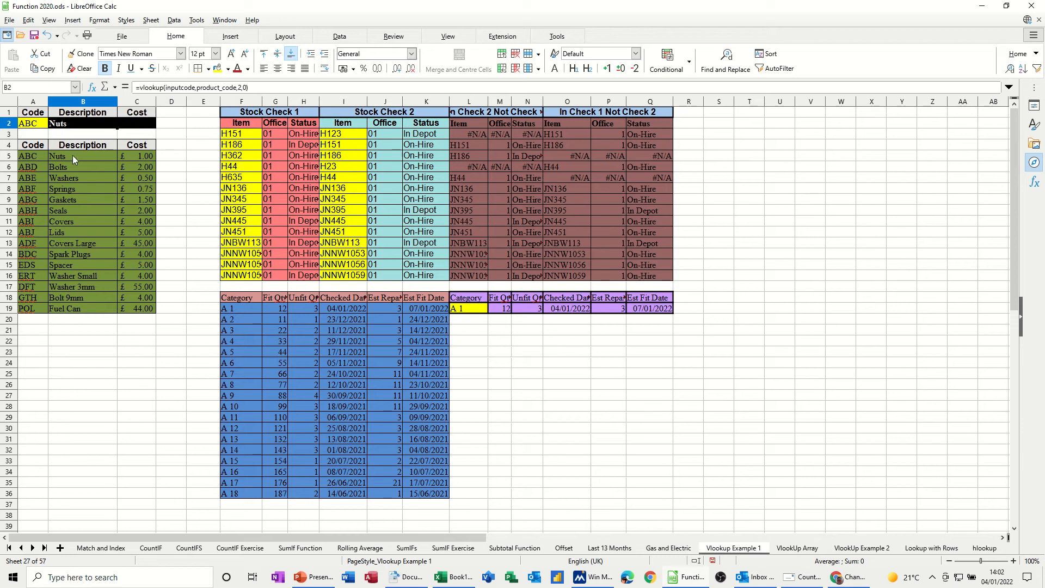
Choose code ABG from the list of product codes in cell A2.
click(41, 125)
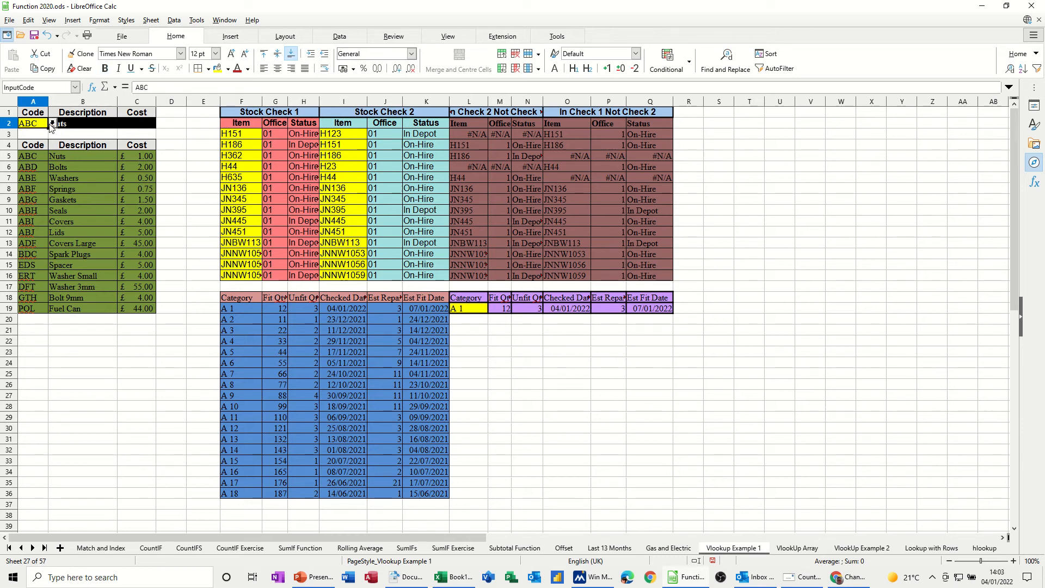
click(51, 124)
click(27, 172)
Copy the description lookup formula from B2 across into the cost cell C2.
click(63, 125)
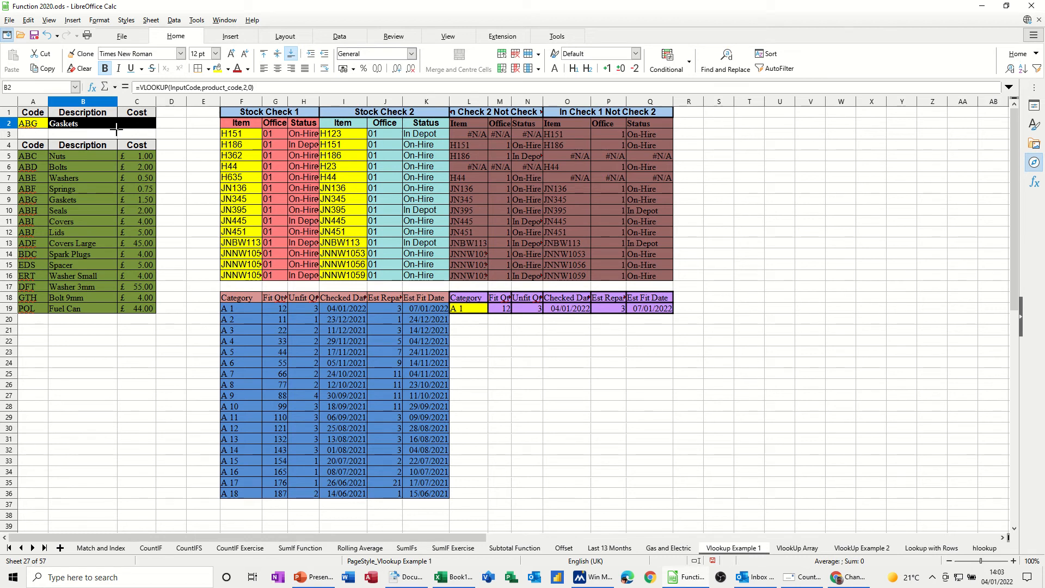
drag(141, 129, 141, 129)
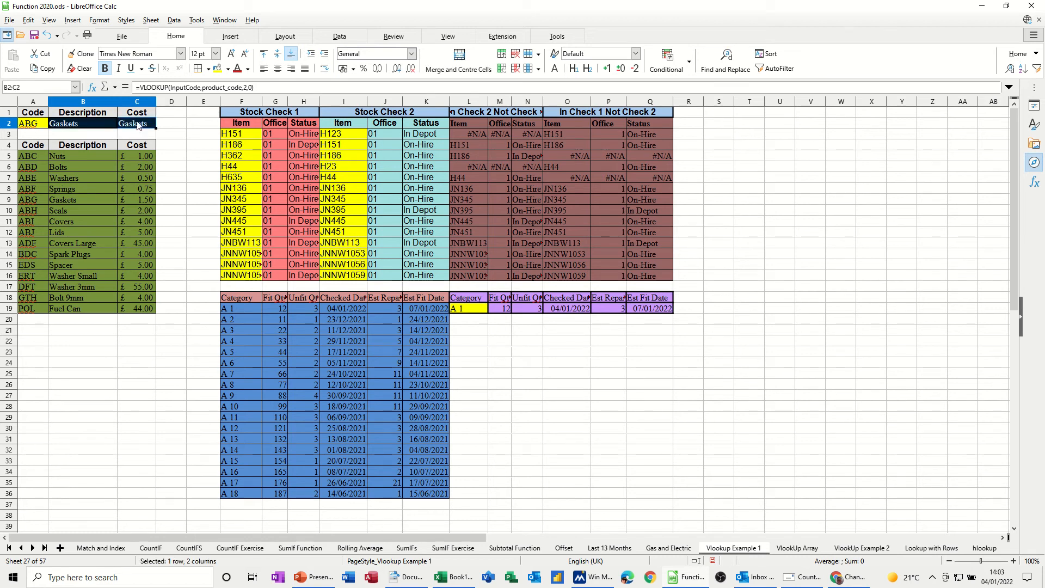
click(138, 126)
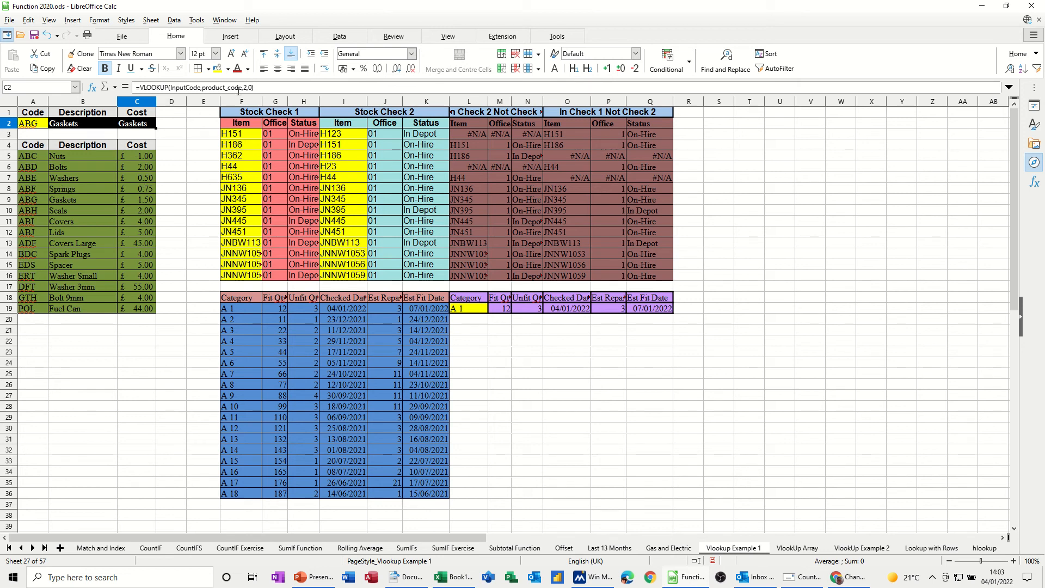
Try to change the column index in C2's lookup formula to 3.
drag(244, 87, 253, 88)
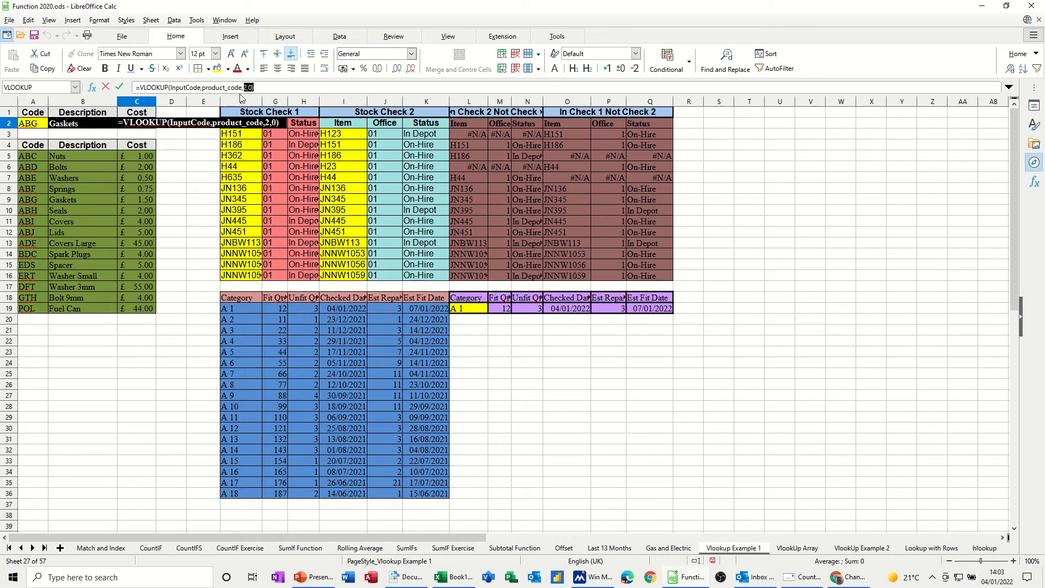
click(248, 88)
text(3)
click(119, 88)
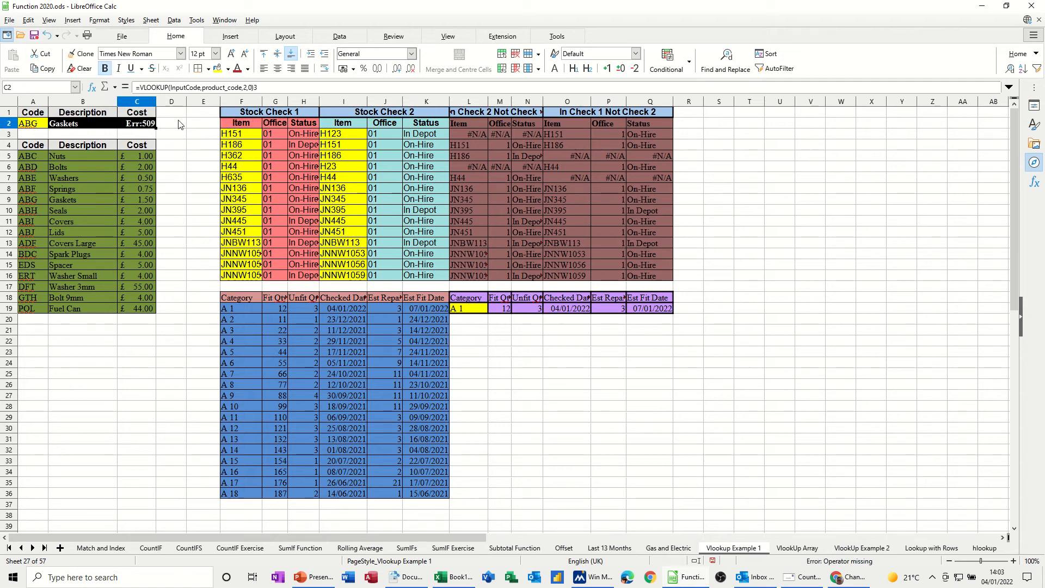
Correct C2's formula to =VLOOKUP(InputCode,product_code,3,0) and format the cell as currency.
click(259, 88)
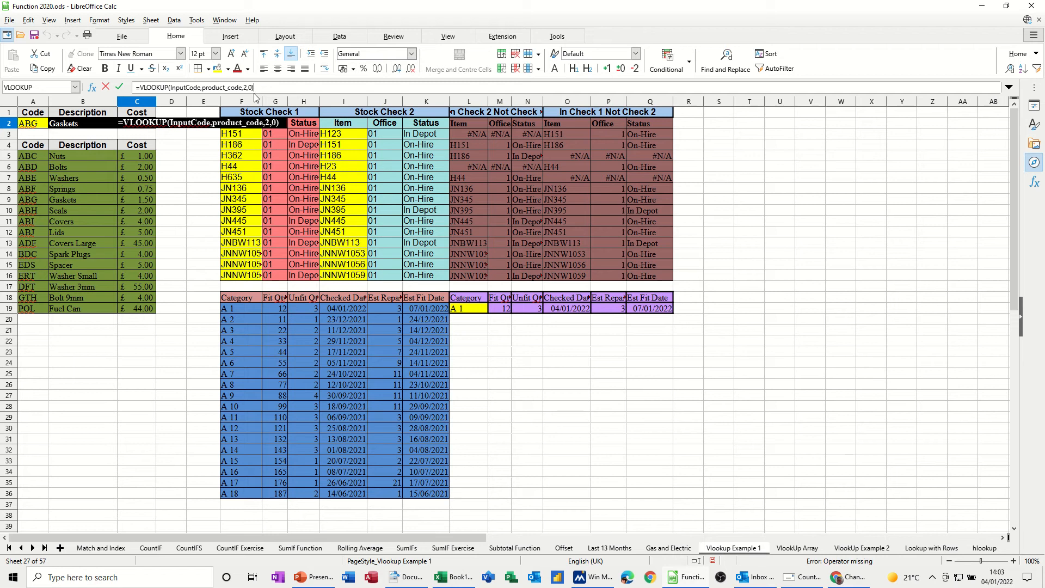
click(248, 88)
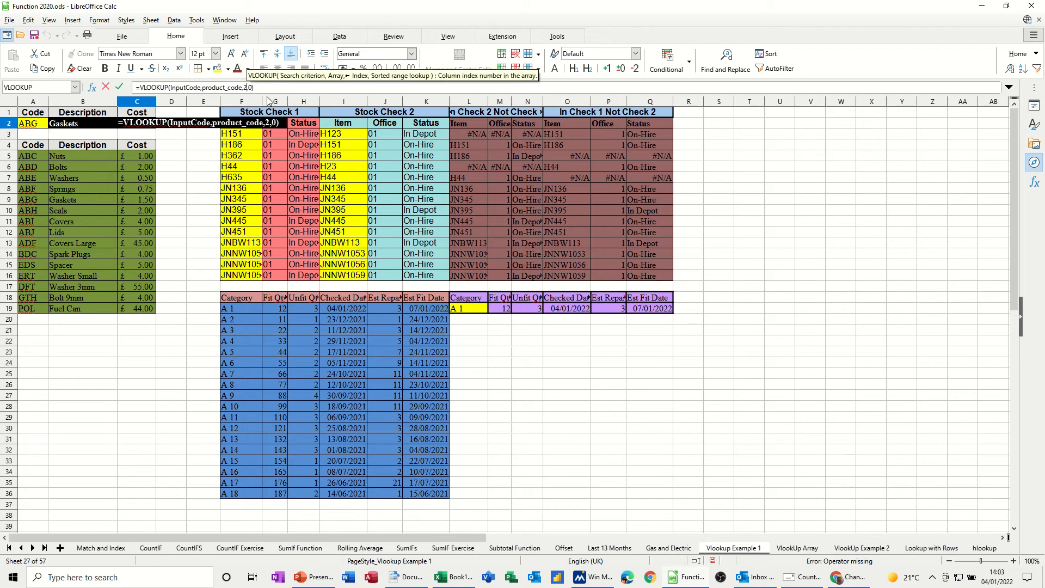
key(BackSpace)
text(3)
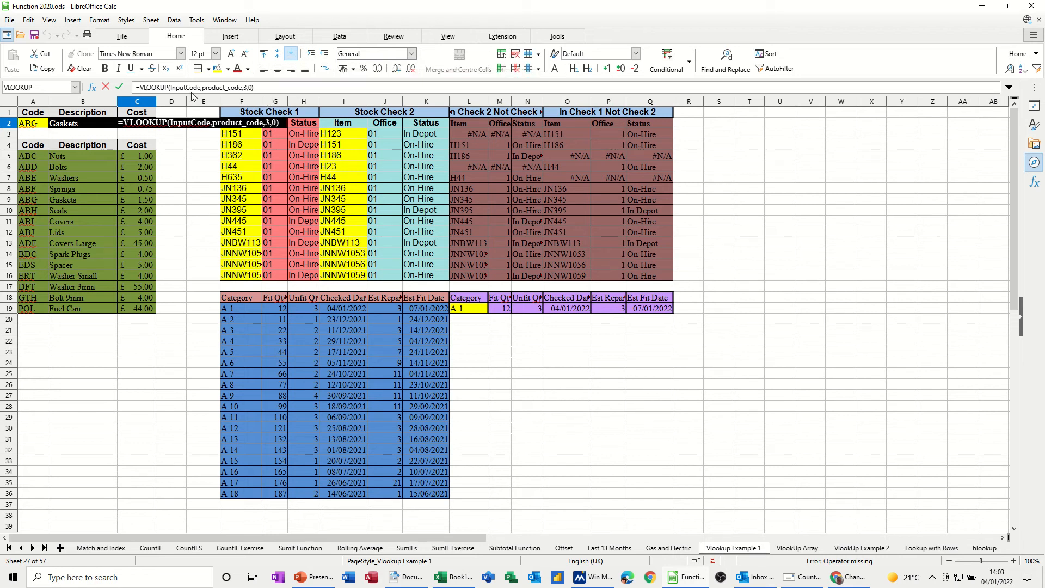
click(120, 87)
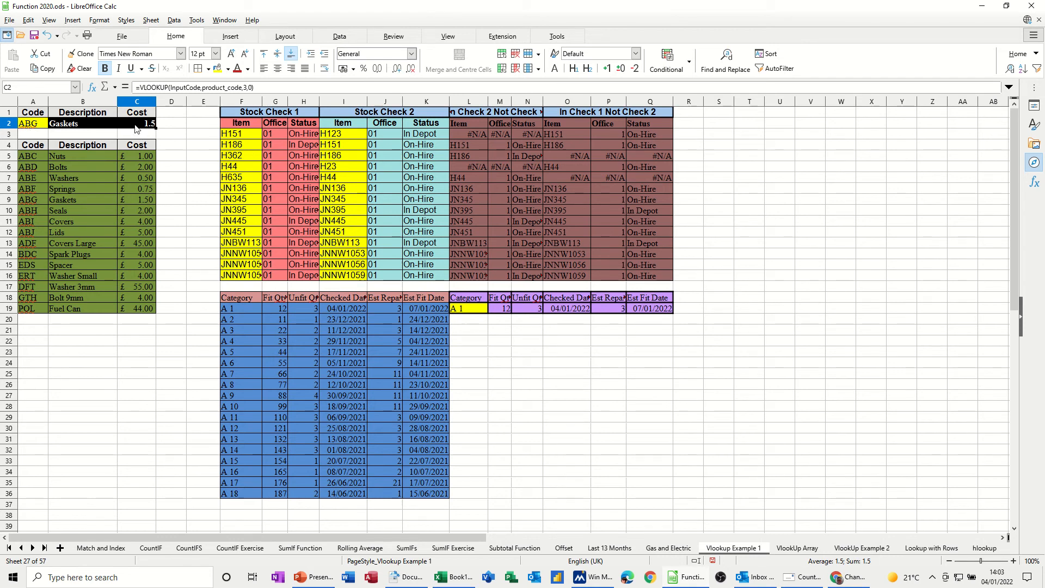
click(341, 70)
click(70, 129)
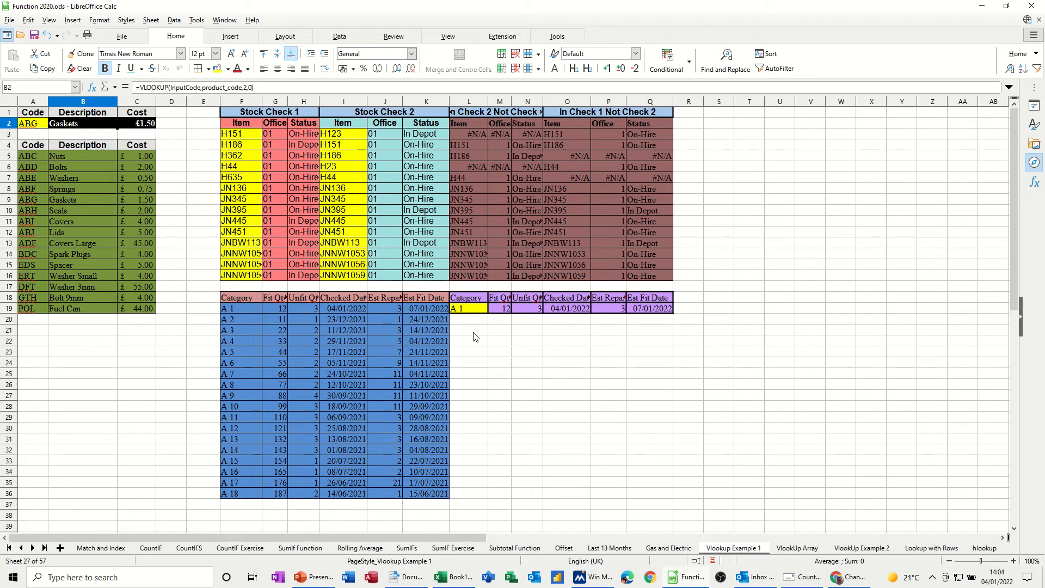
Go to the hlookup sheet and choose PC 4 from the list in cell B15.
click(980, 548)
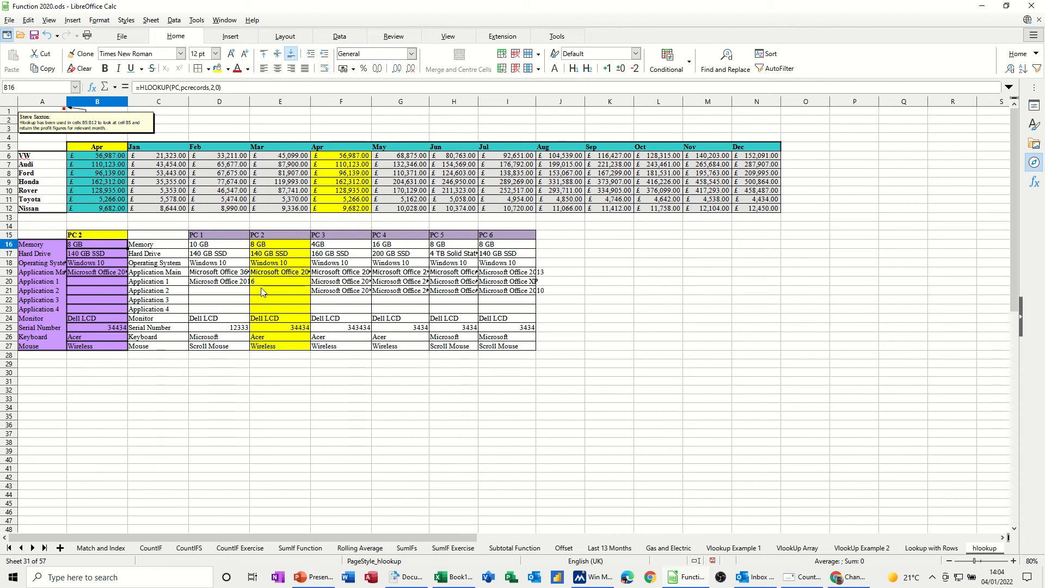
click(116, 237)
click(131, 235)
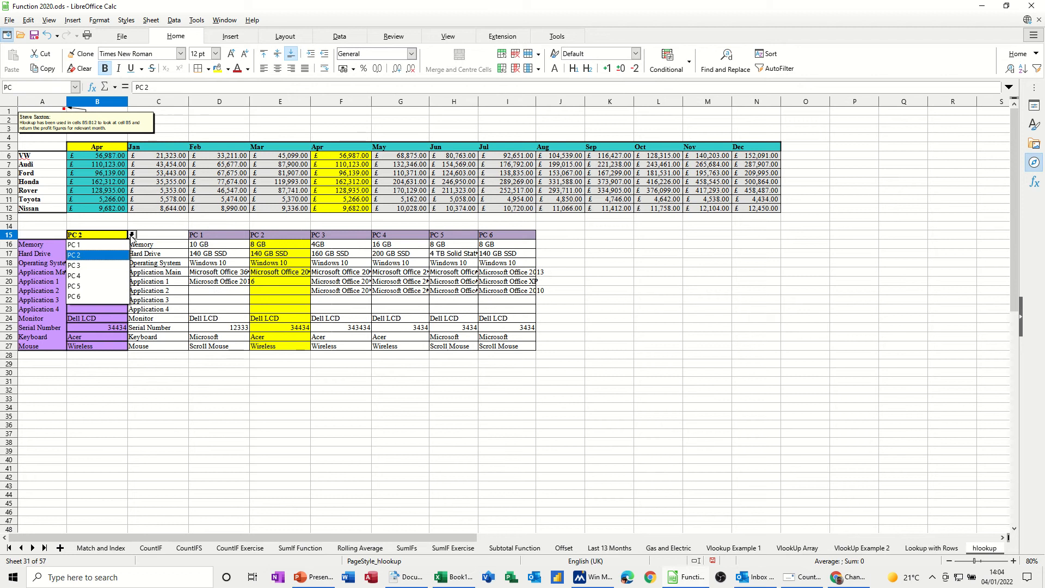
click(95, 276)
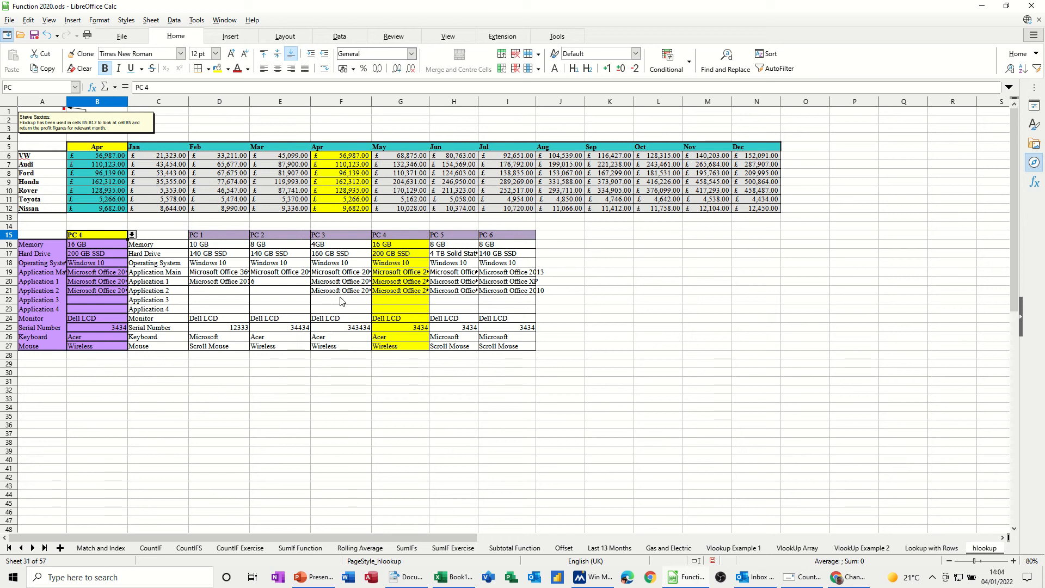
Examine the HLOOKUP formula in B16, the named ranges PC and pcrecords, and the result cells B16:B26.
click(81, 246)
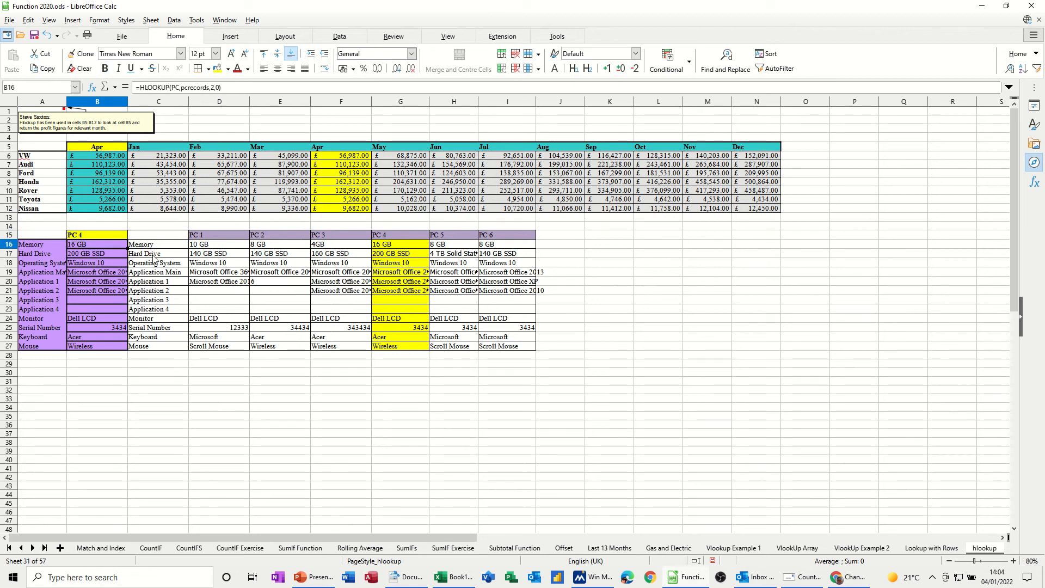
click(192, 254)
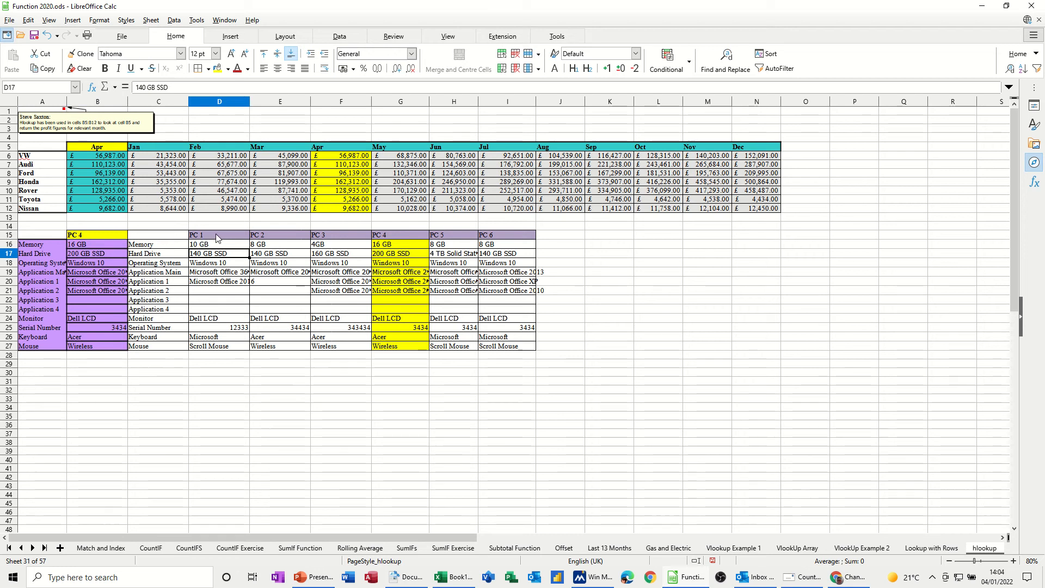
drag(162, 236, 503, 346)
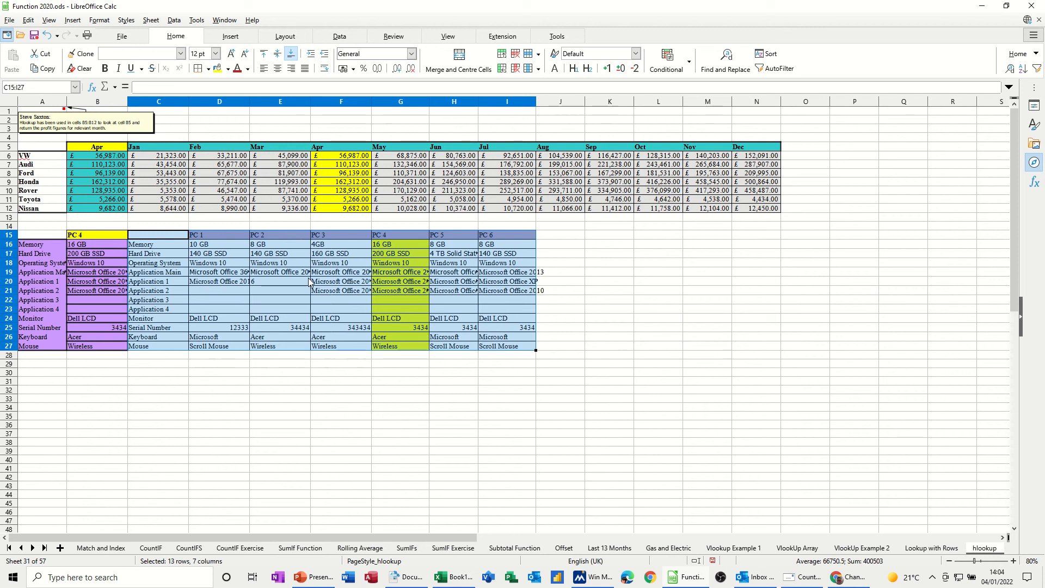
drag(202, 235, 495, 351)
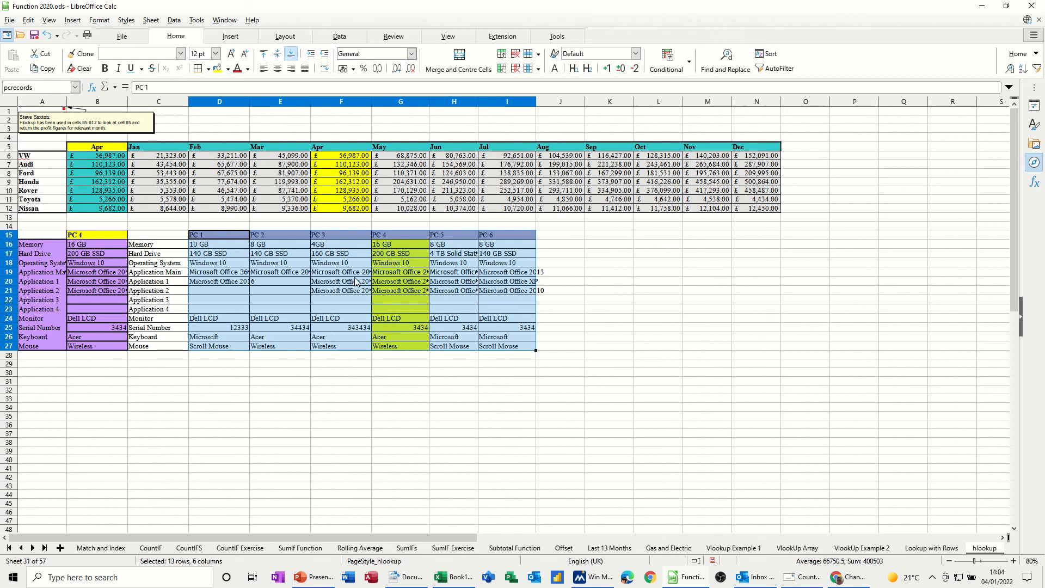
click(94, 237)
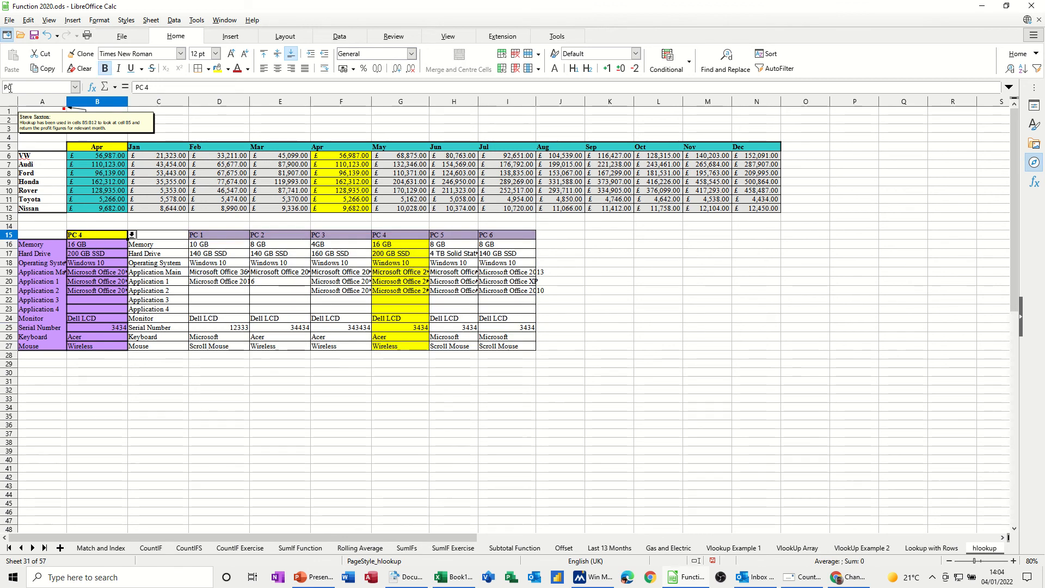
drag(86, 243, 90, 340)
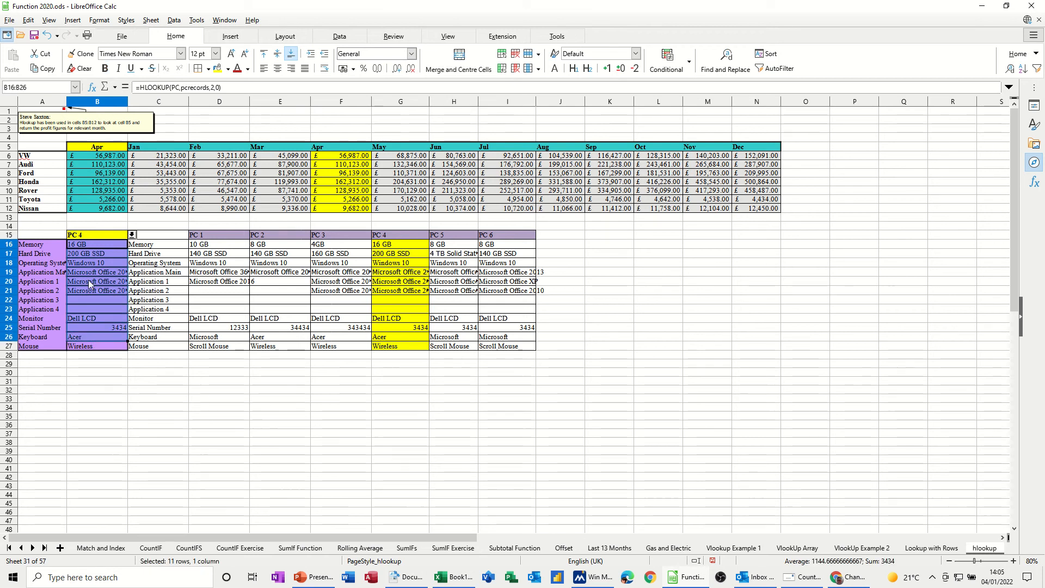
Clear cell B16 and re-enter its memory lookup as =hlookup(PC,pcrecords,2,0).
click(83, 243)
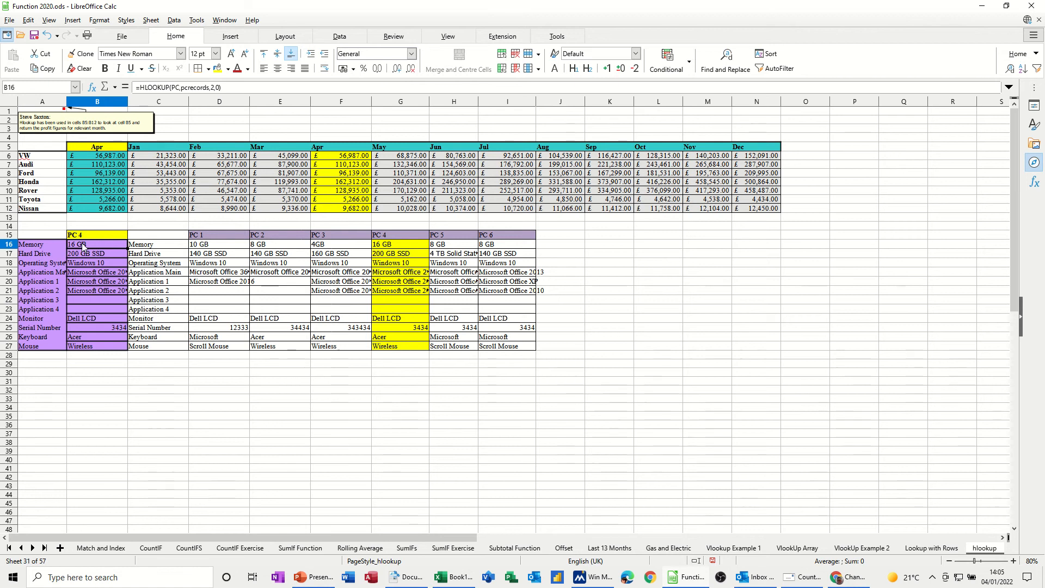
key(Delete)
text(=hll)
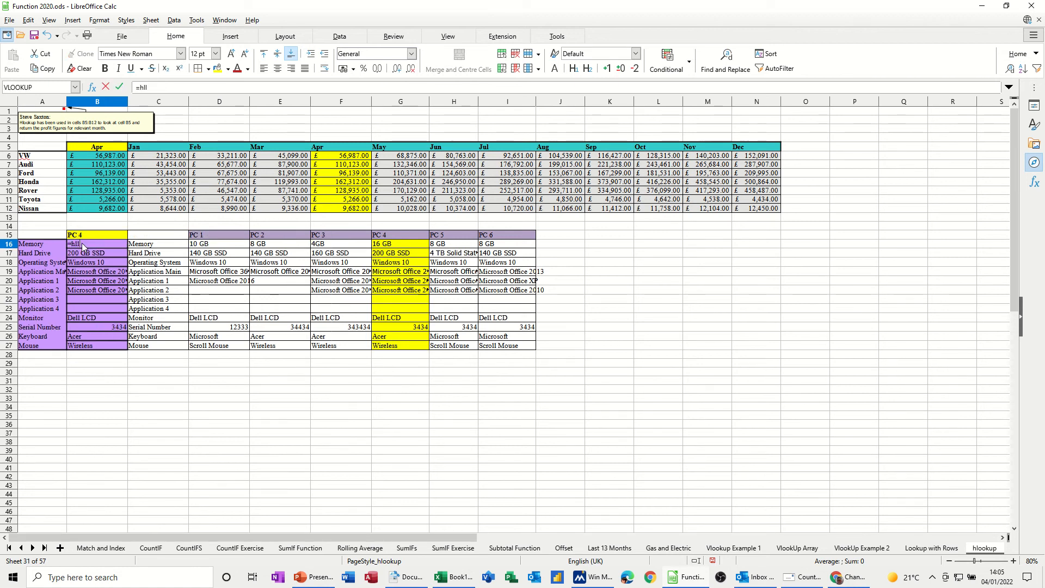
key(BackSpace)
text(ooku)
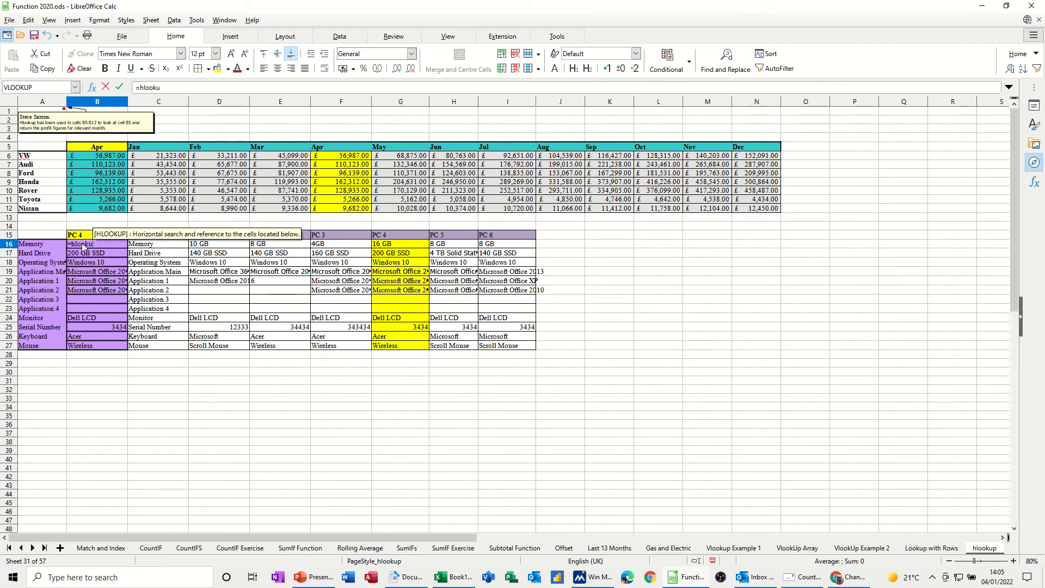
text(p()
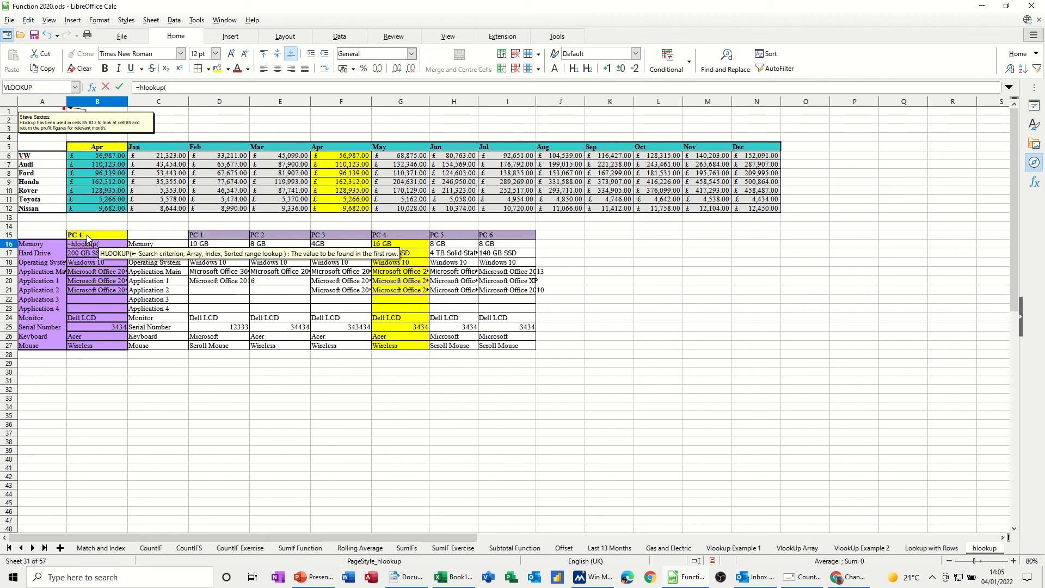
click(87, 235)
key(BackSpace)
text(PC)
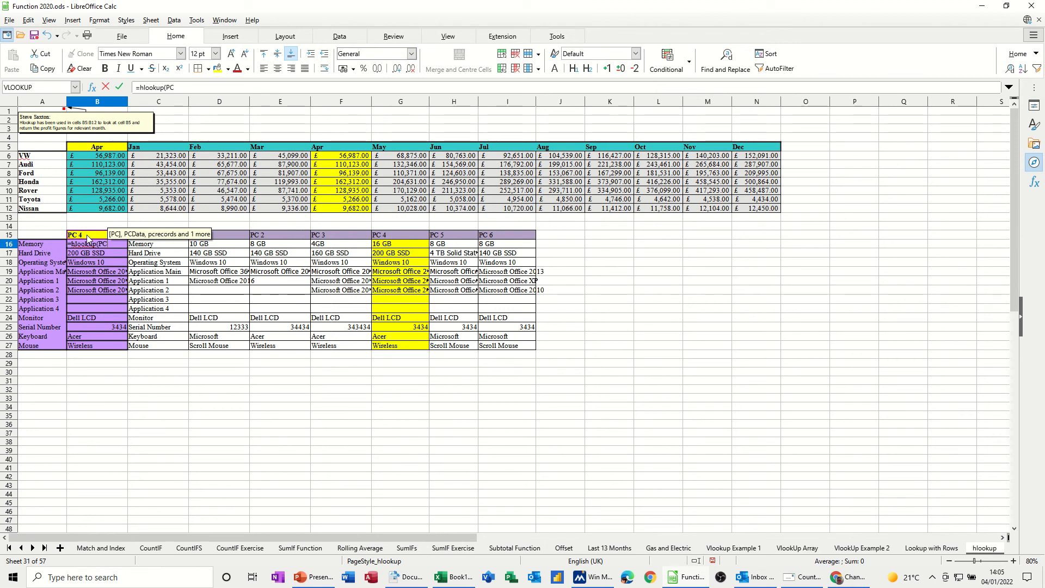
text(,)
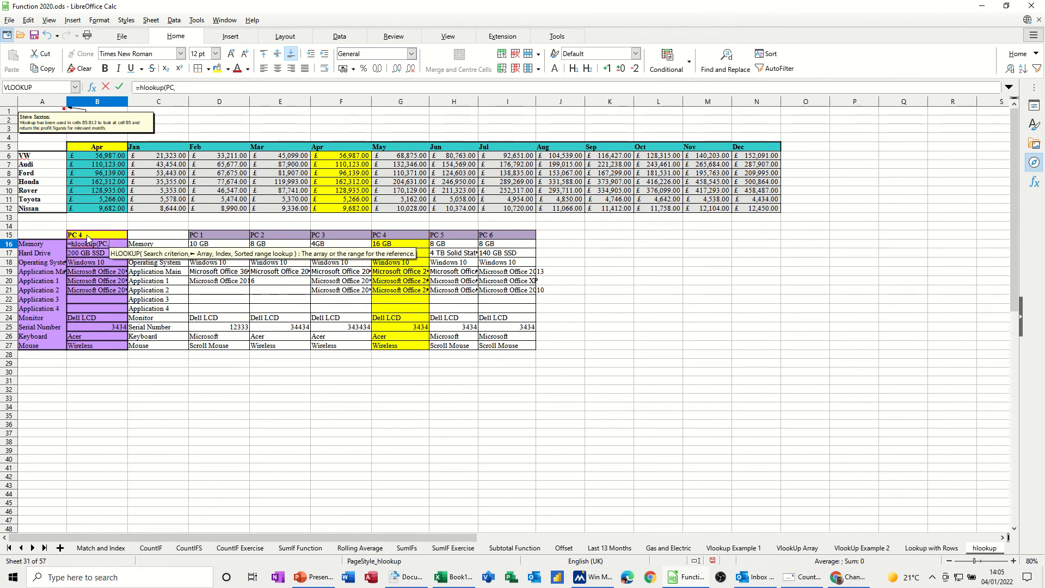
text(pcrec)
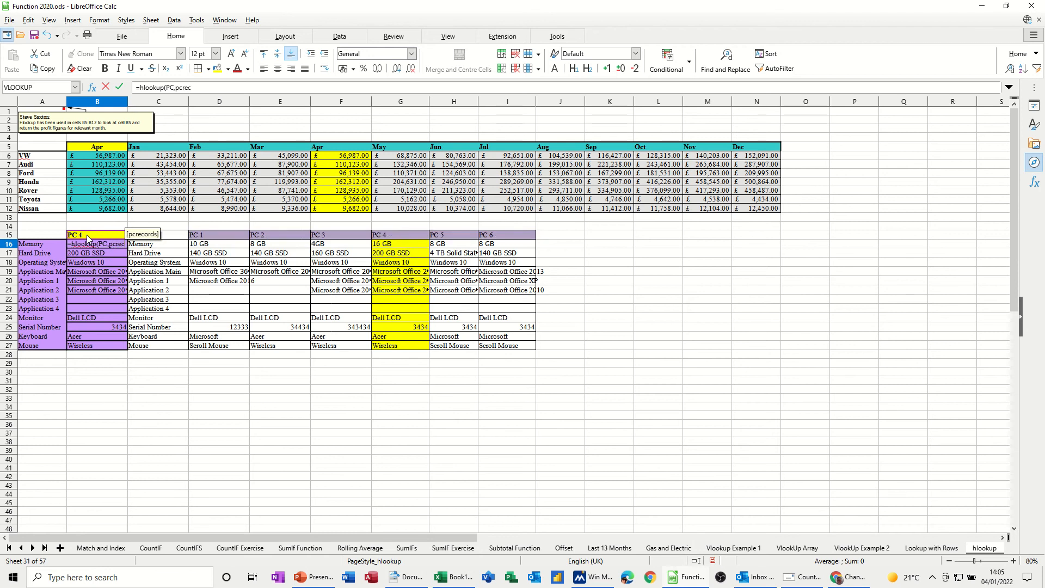
text(ords)
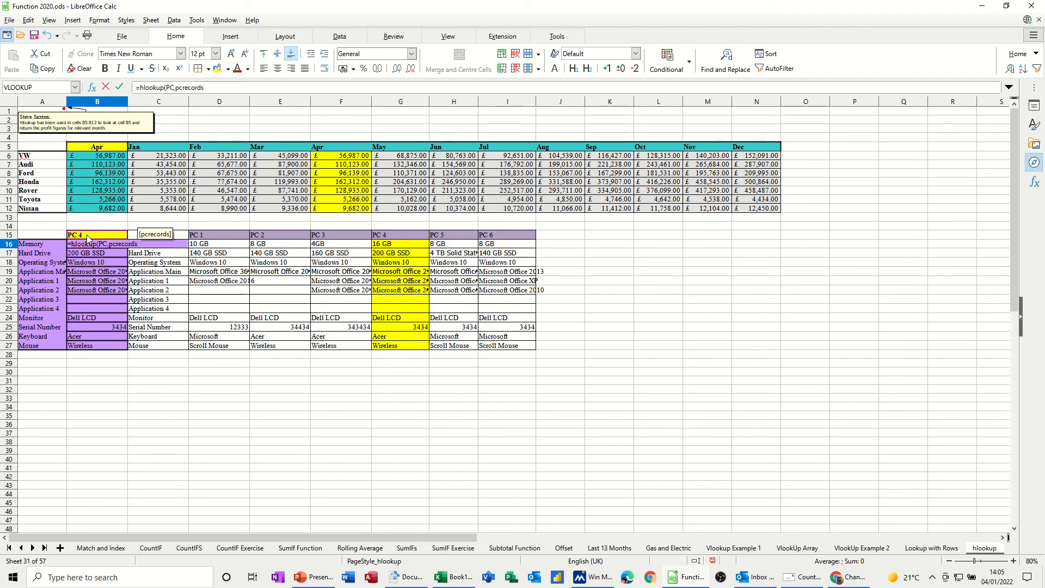
text(,)
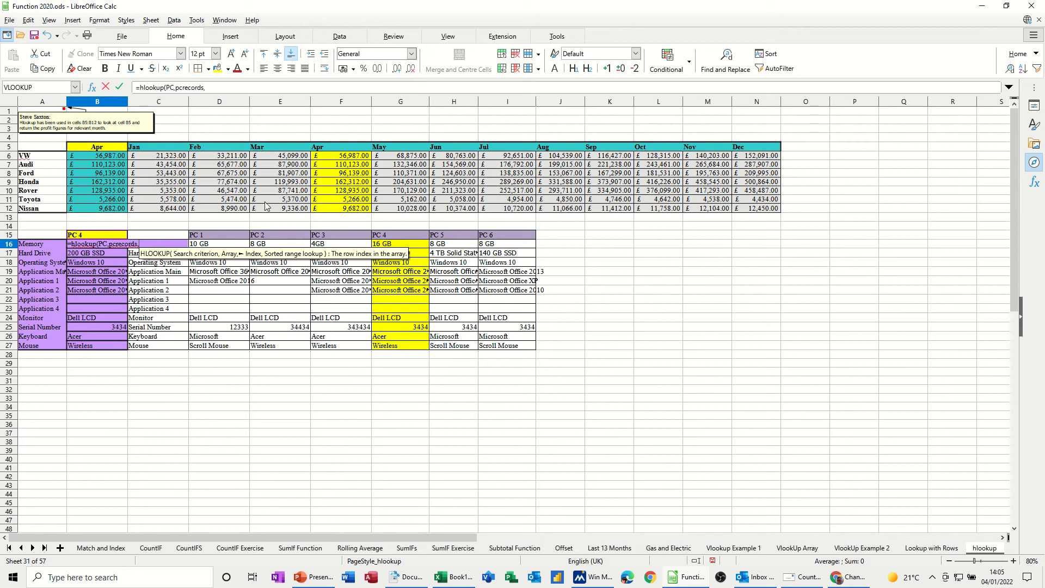
text(2)
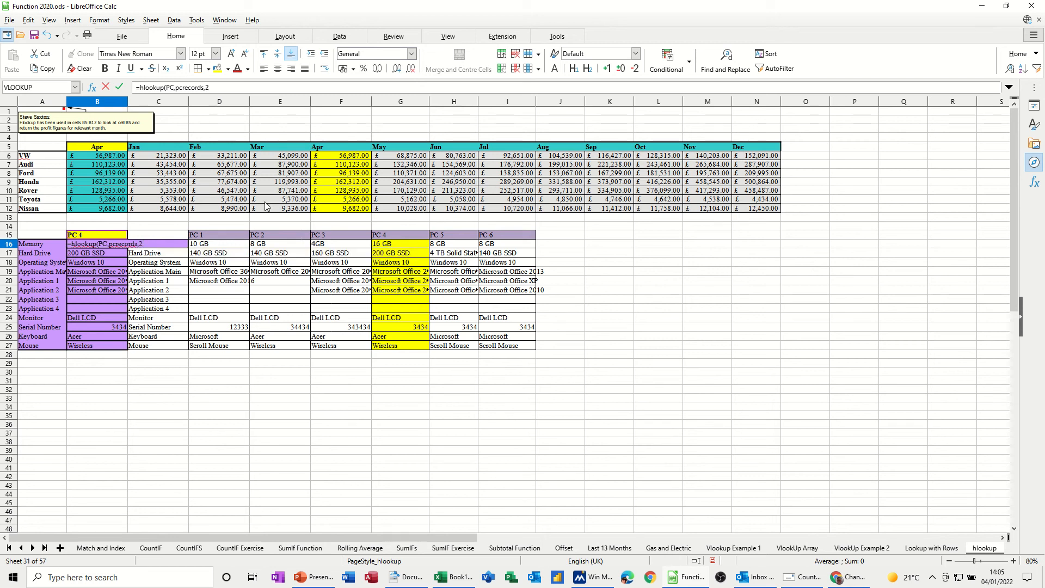
text(,)
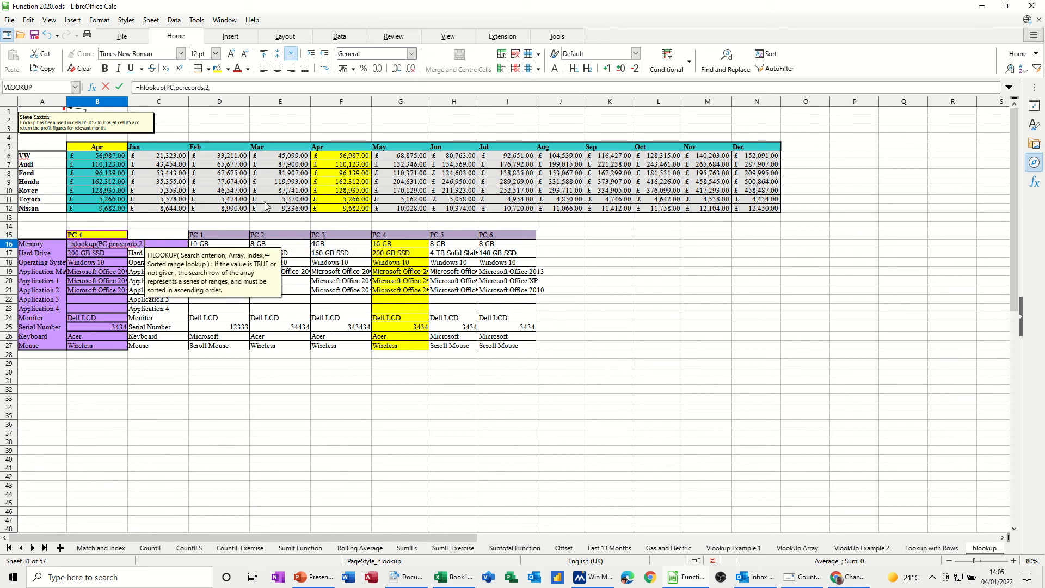
text(0)
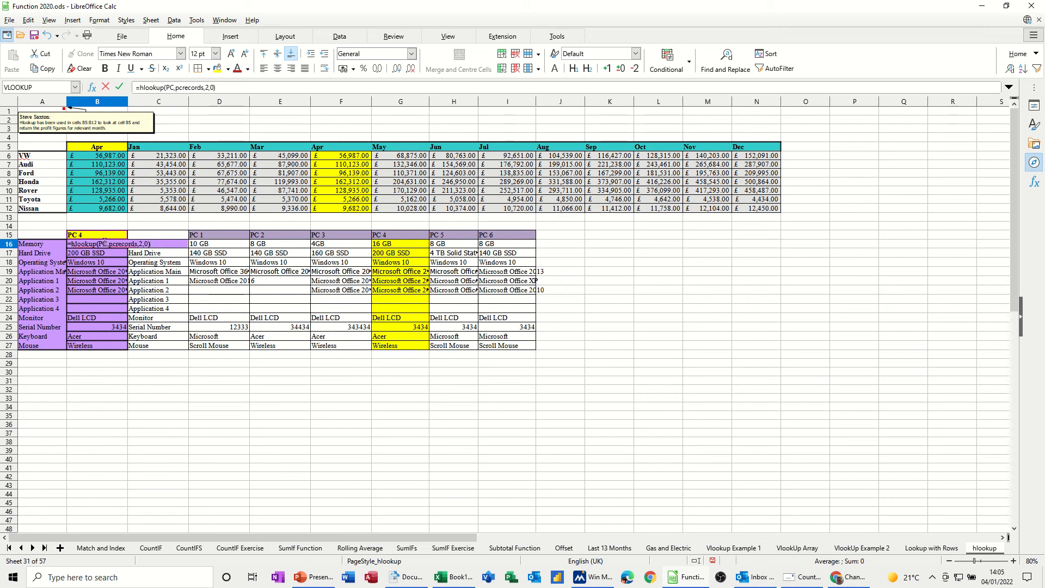
click(120, 88)
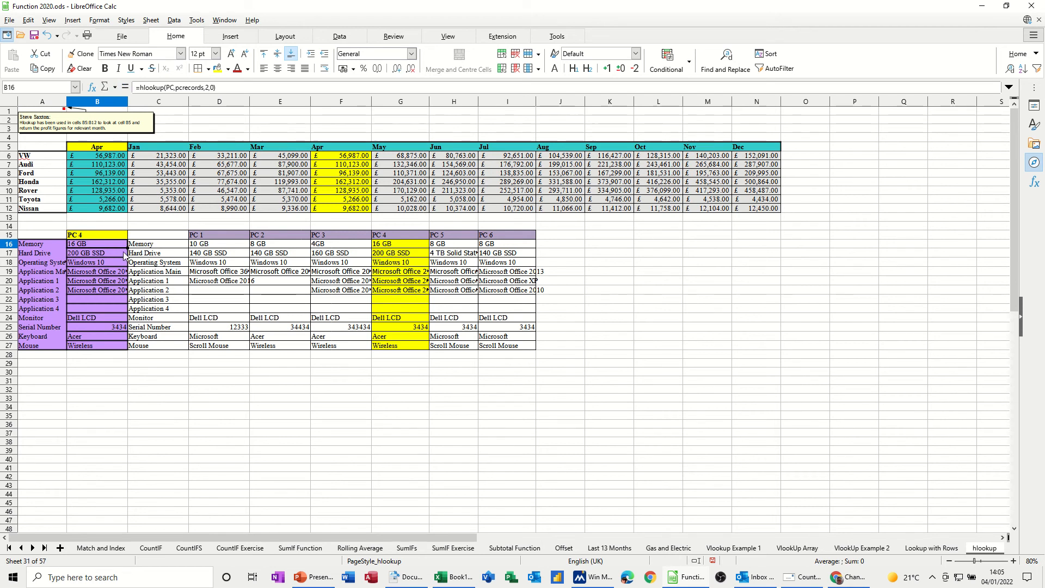
Check the row index used in the HLOOKUP formulas of cells B17, B18 and B19.
click(107, 255)
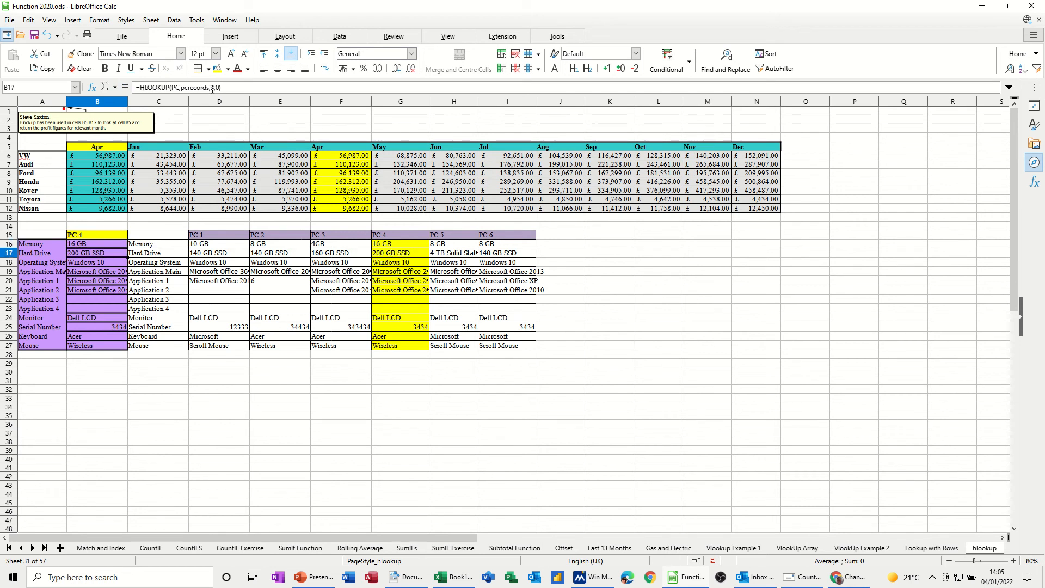
click(113, 262)
click(105, 275)
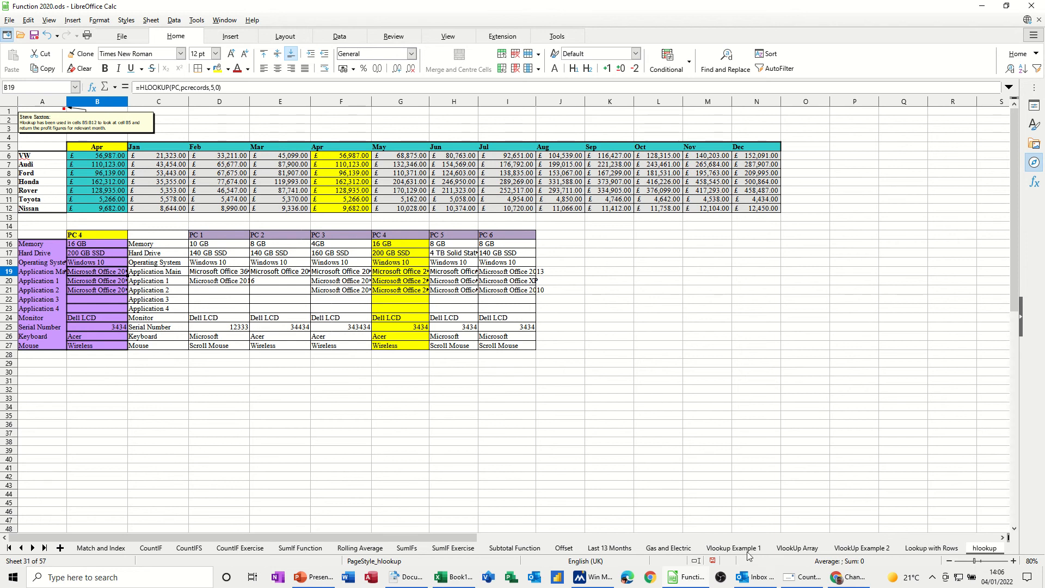
Go to the VlookUp Example 2 sheet and choose code ABC from the list in cell A9.
click(794, 548)
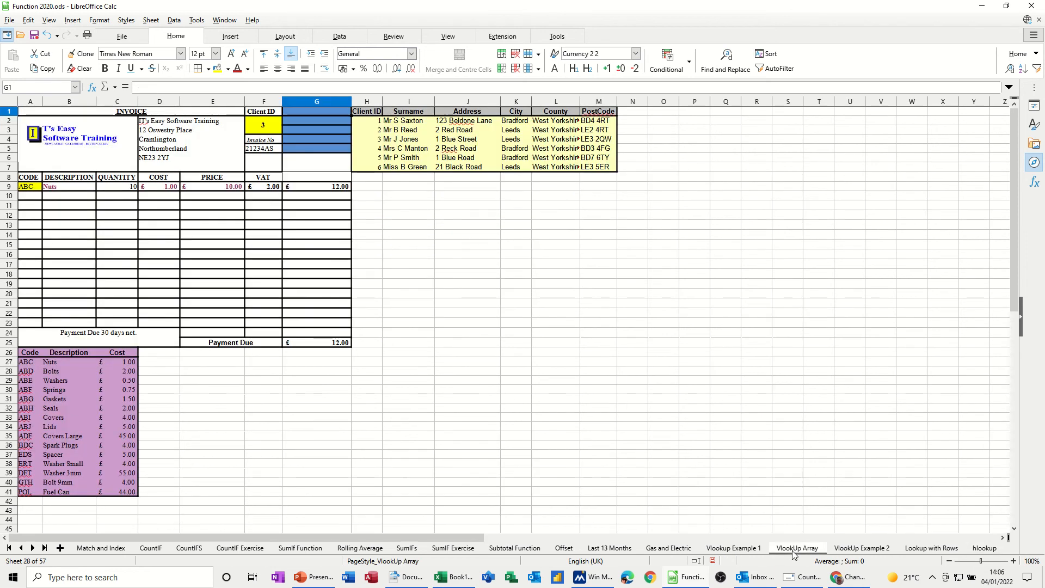
click(841, 549)
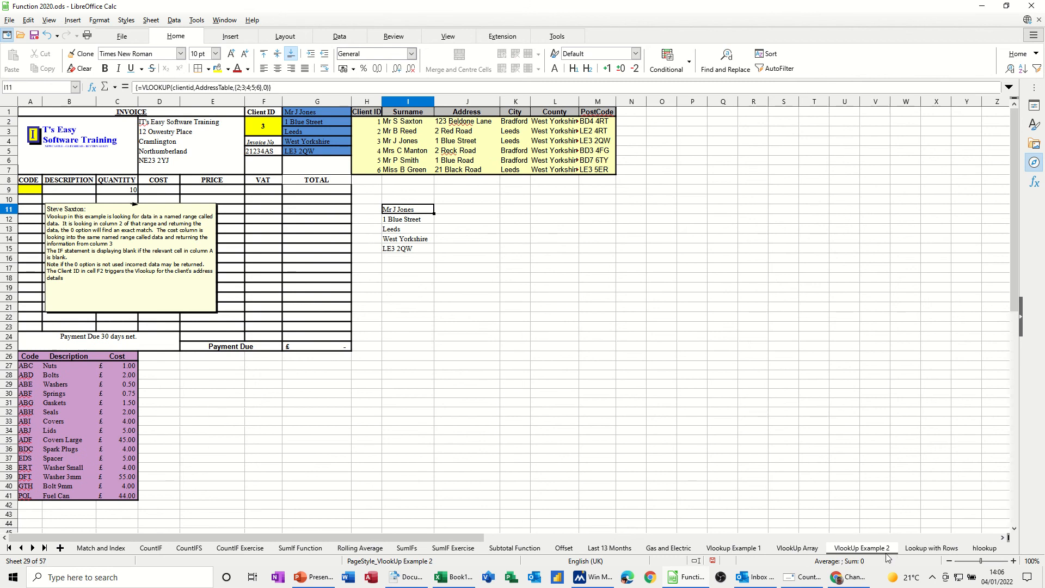
click(36, 191)
click(47, 189)
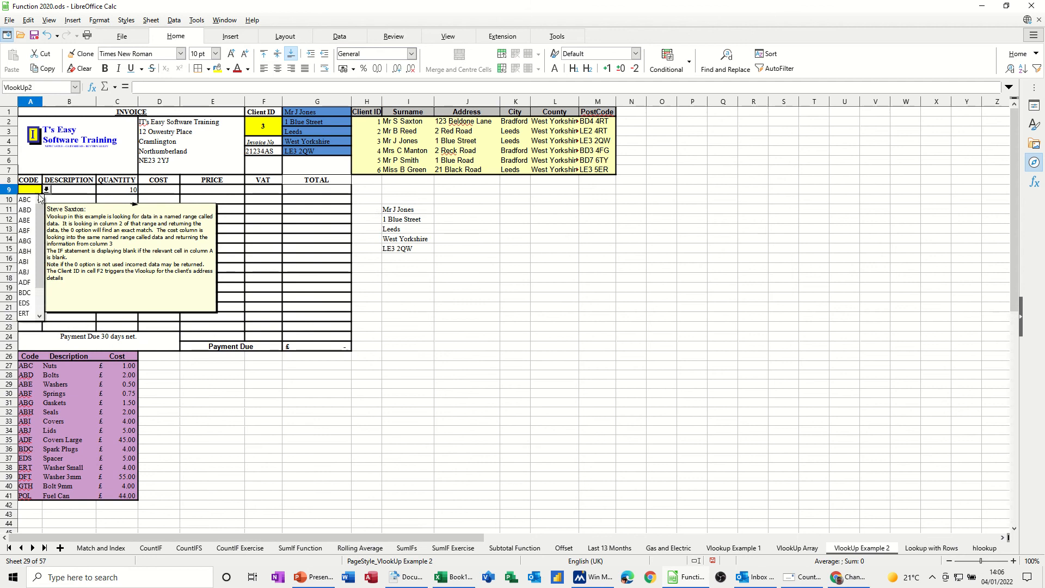
click(43, 199)
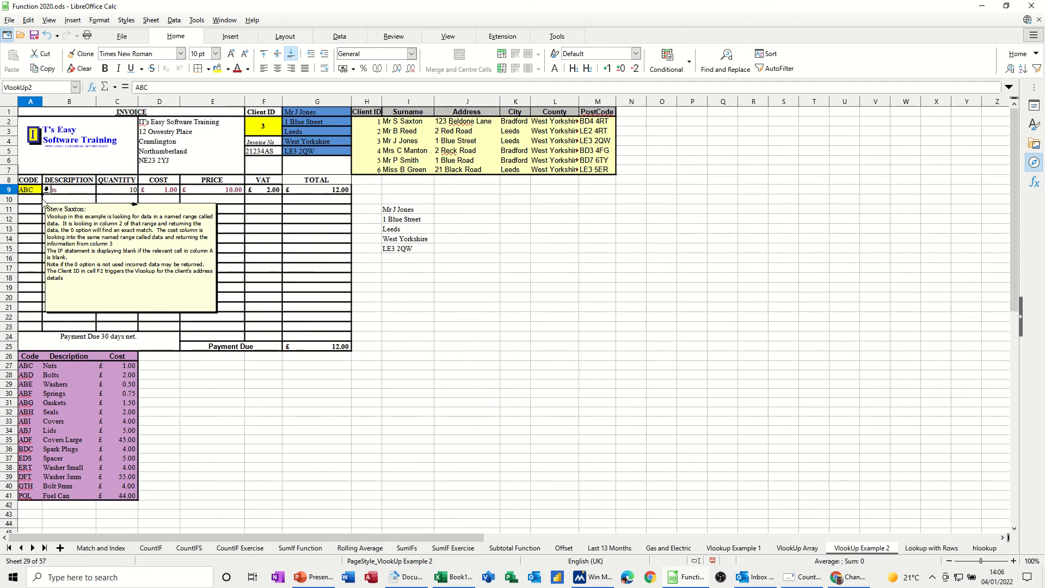
Delete the comment box covering the invoice rows and choose code ABD from the list in cell A10.
click(97, 208)
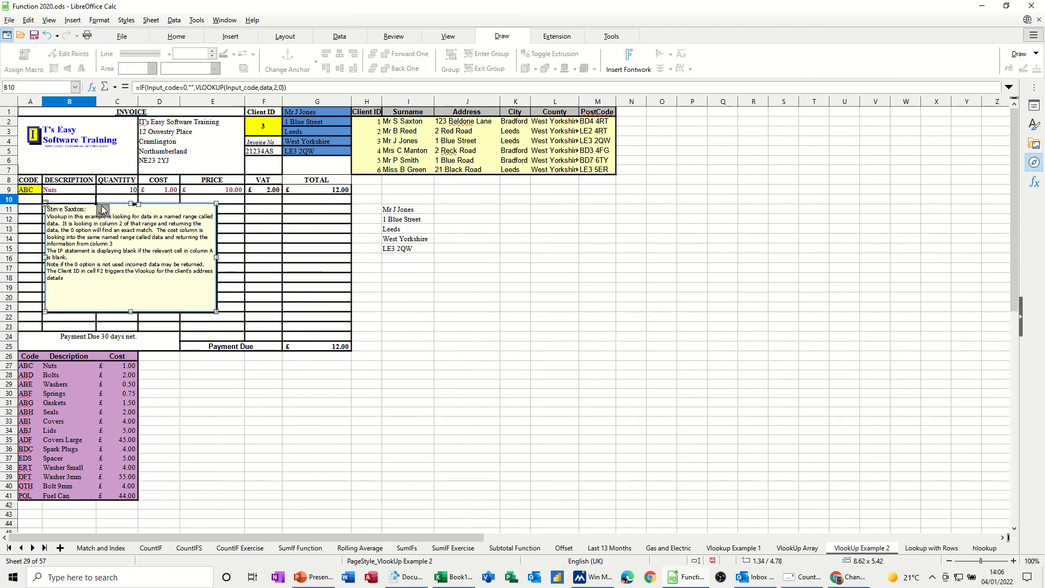
key(Delete)
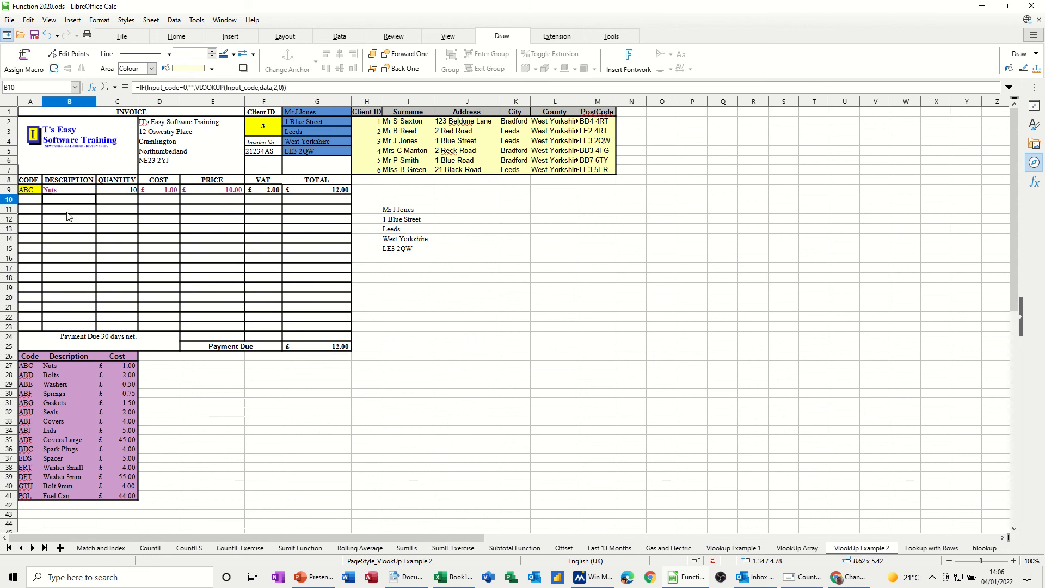
click(39, 200)
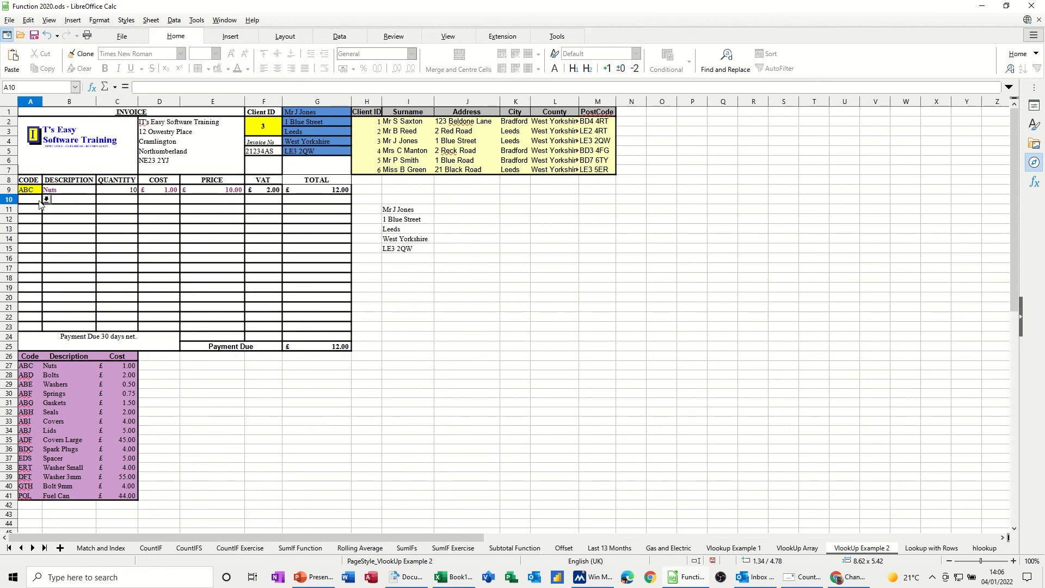
click(46, 200)
click(41, 211)
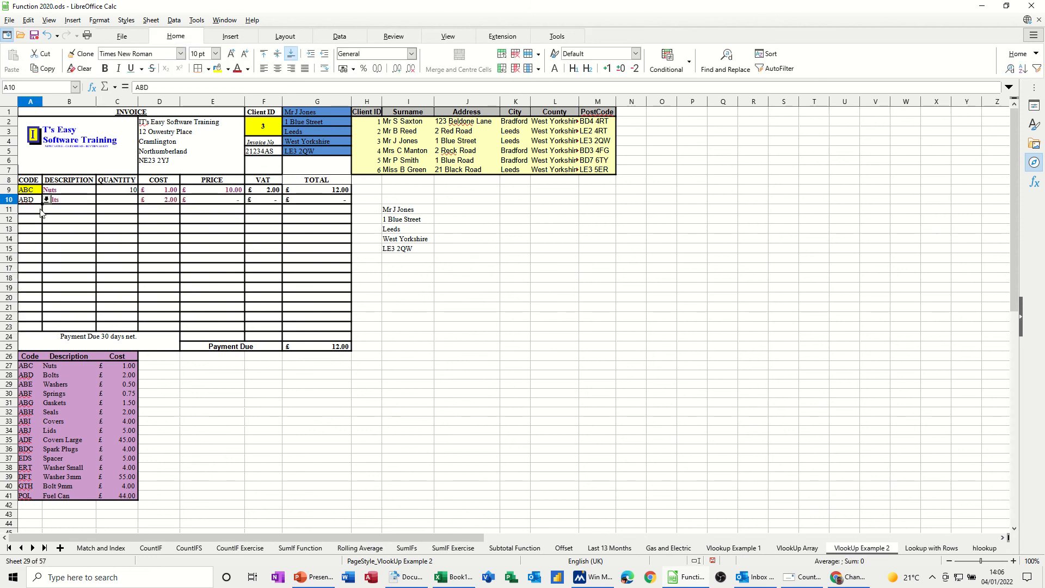
Enter a quantity of 21 in C10 for the Bolts line and inspect the description formula in B11.
click(114, 204)
text(2)
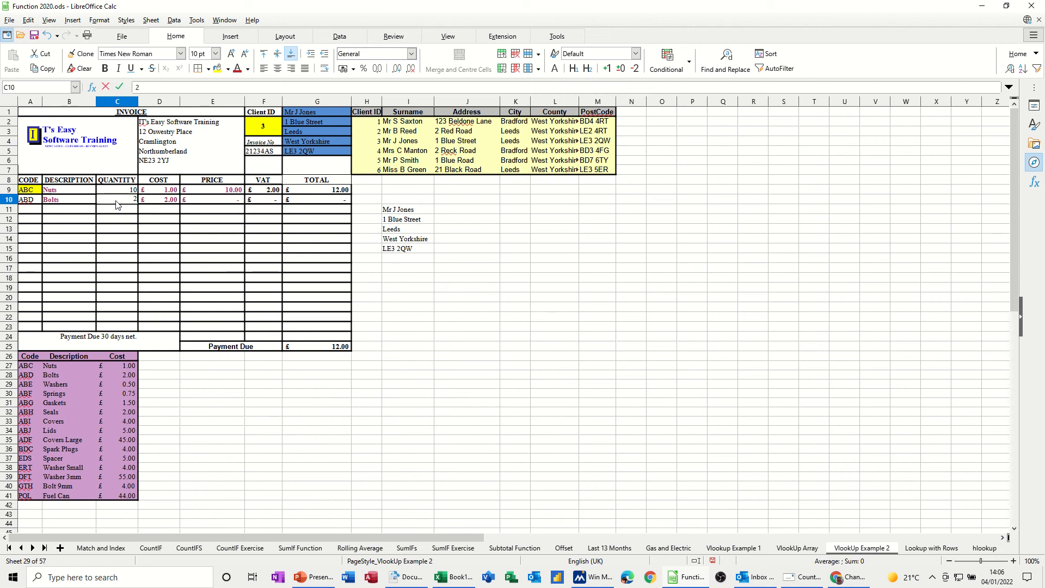
text(1)
click(122, 219)
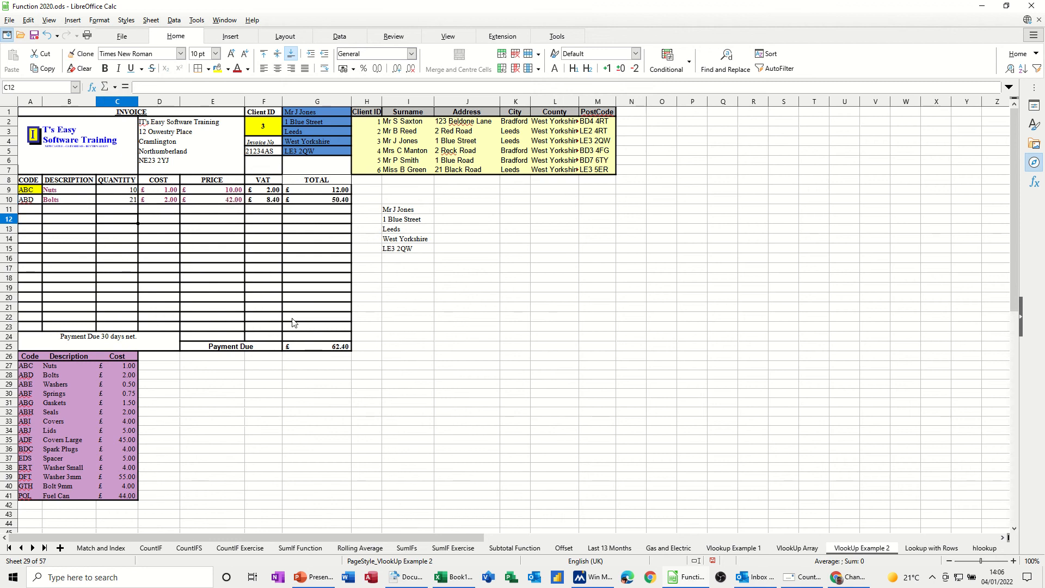
click(64, 209)
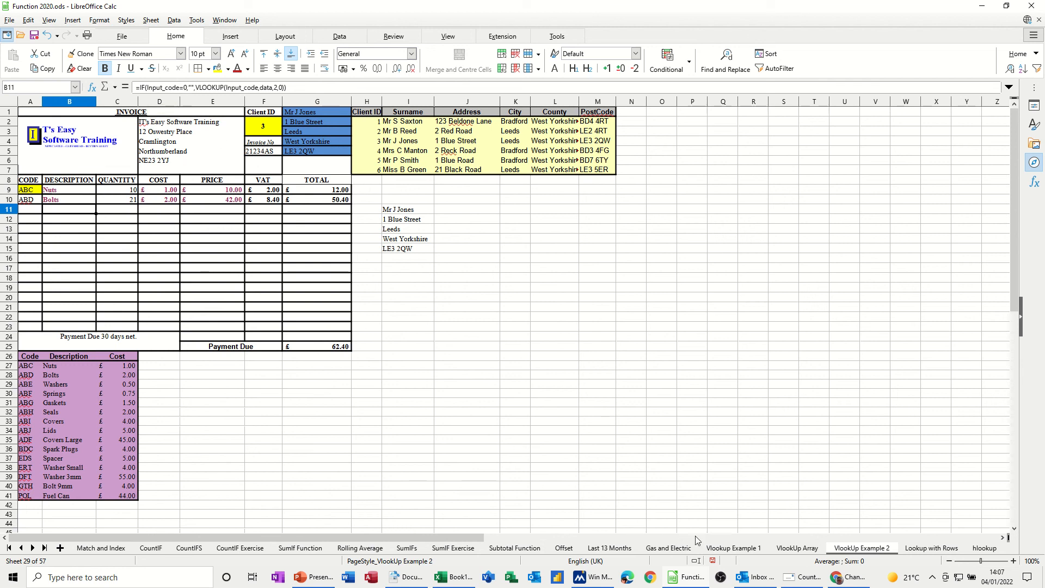
Go to the Vlookup Example 1 sheet and clear the product code in cell A2.
click(714, 549)
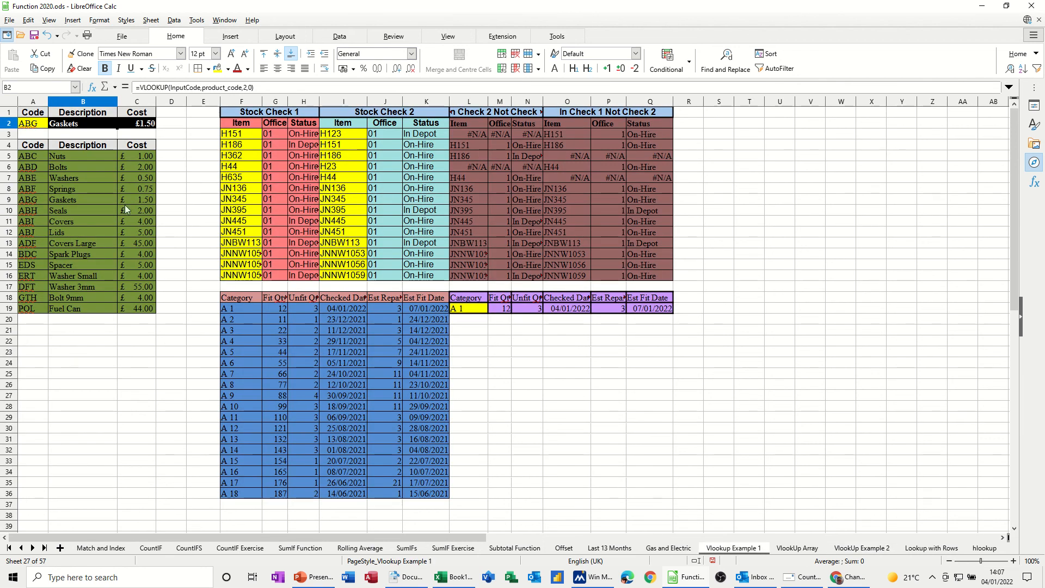
click(30, 124)
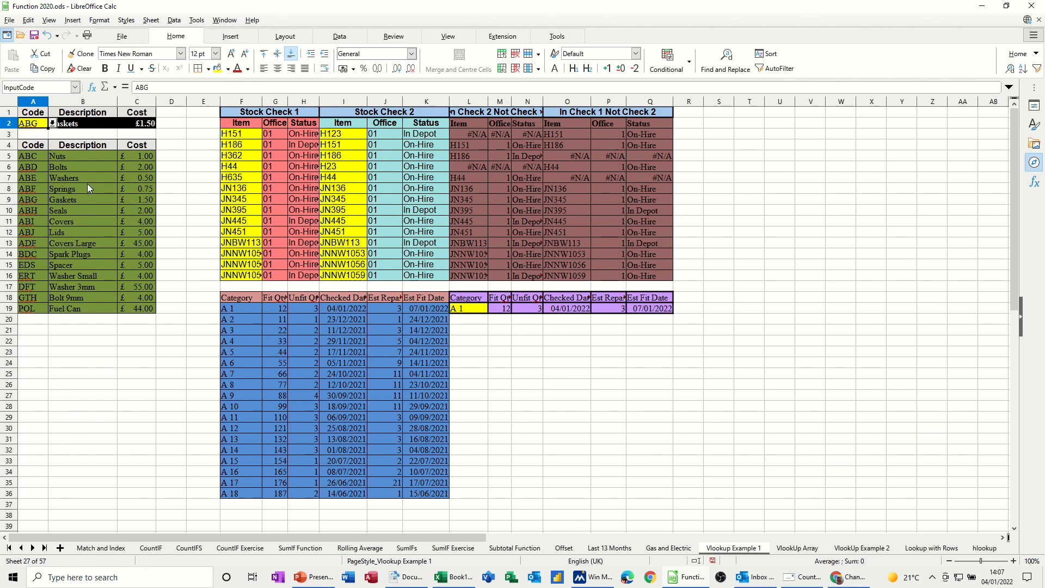
key(Delete)
Wrap the description formula in B2 in an IF test, making it =IF(InputCode=0,"",VLOOKUP(InputCode,product_code,2,0)).
click(90, 125)
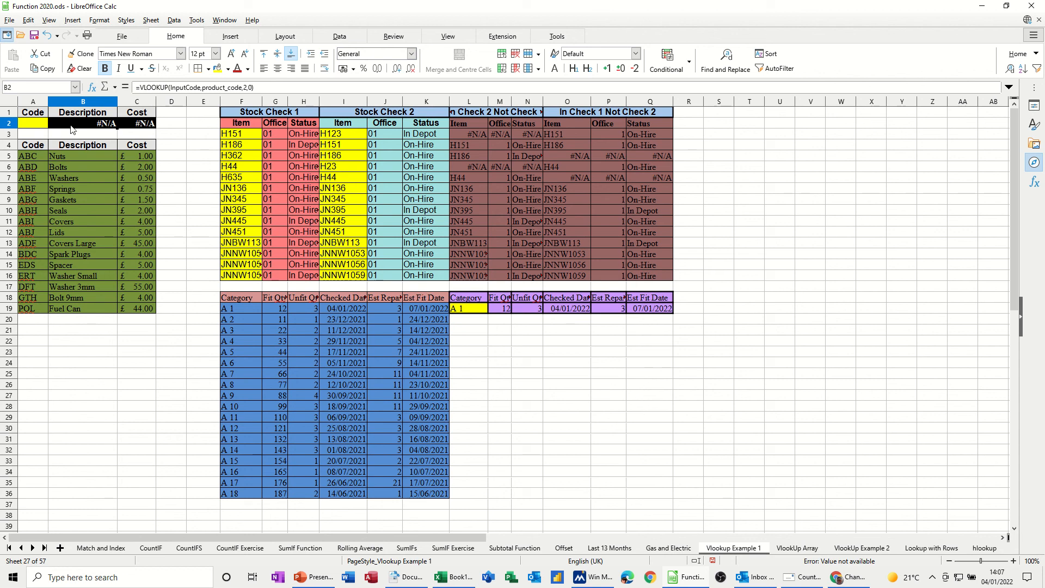
click(140, 88)
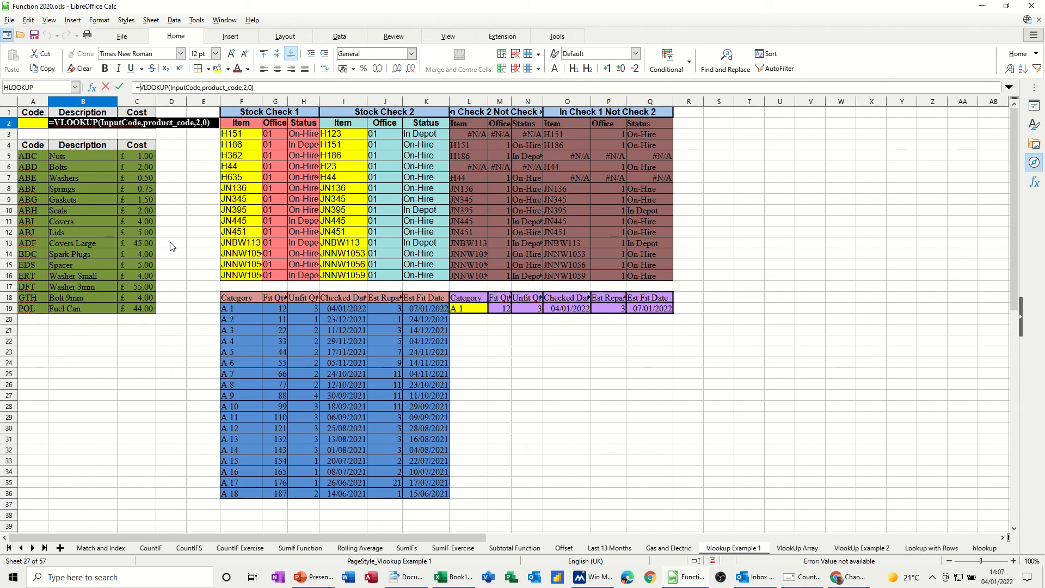
text(if()
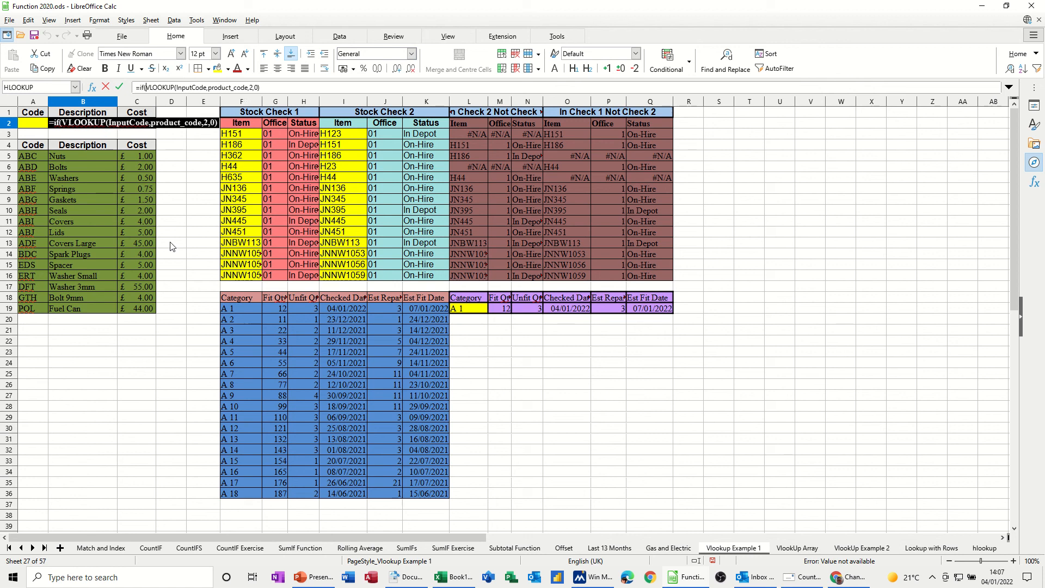
text(input)
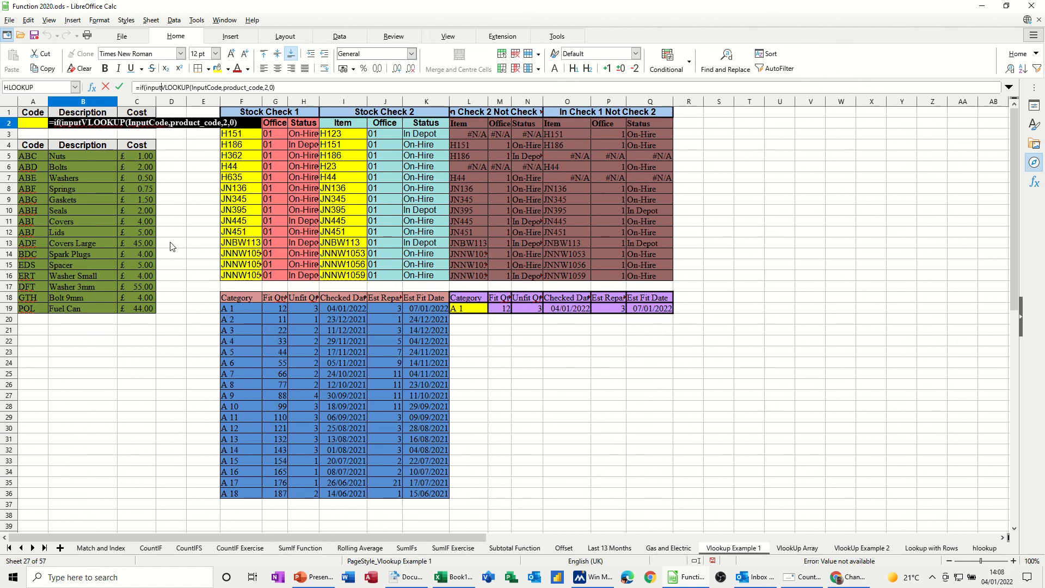
text(code=o)
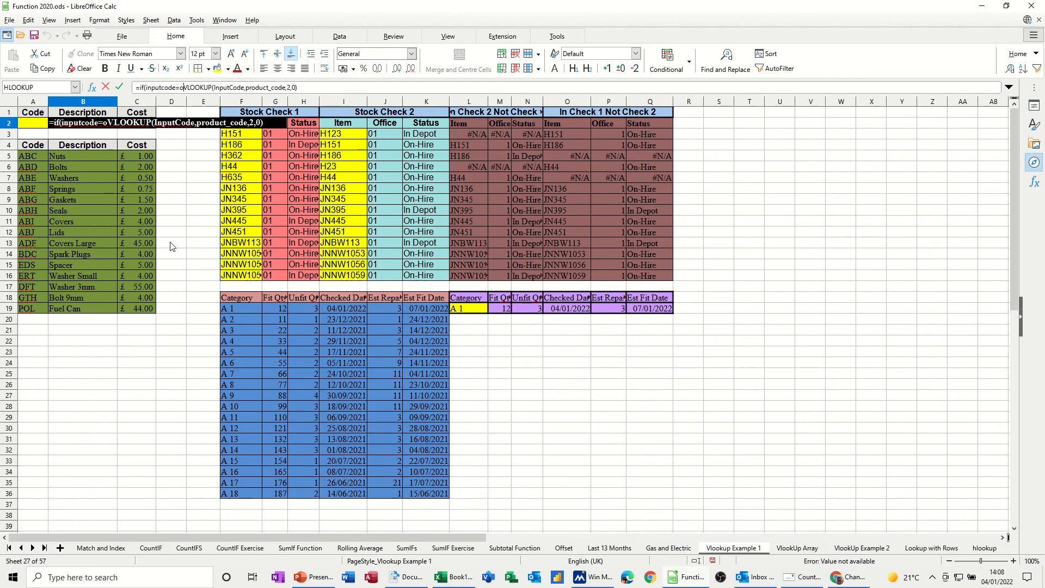
key(BackSpace)
text(0,"")
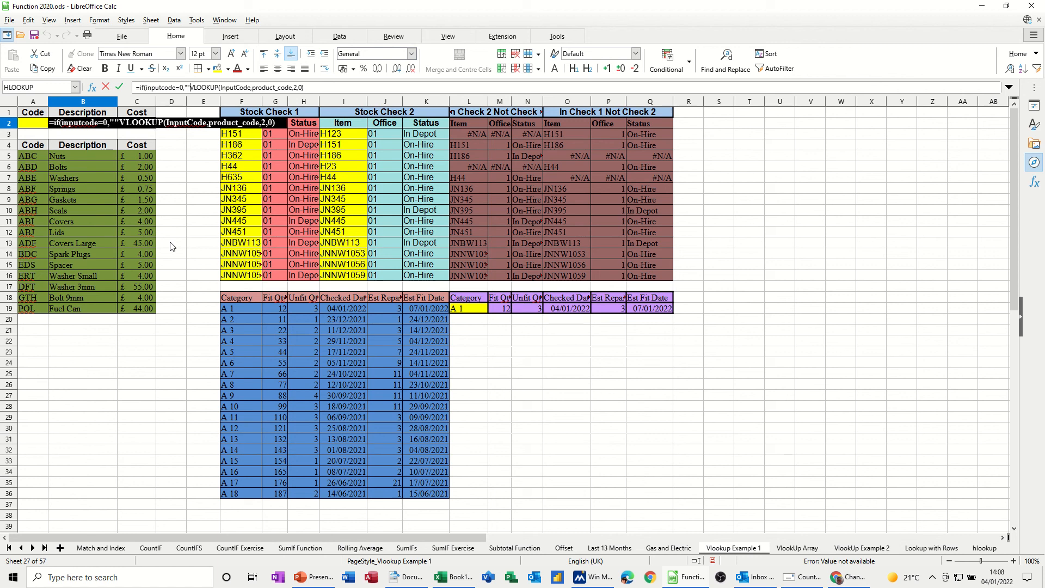
text(,)
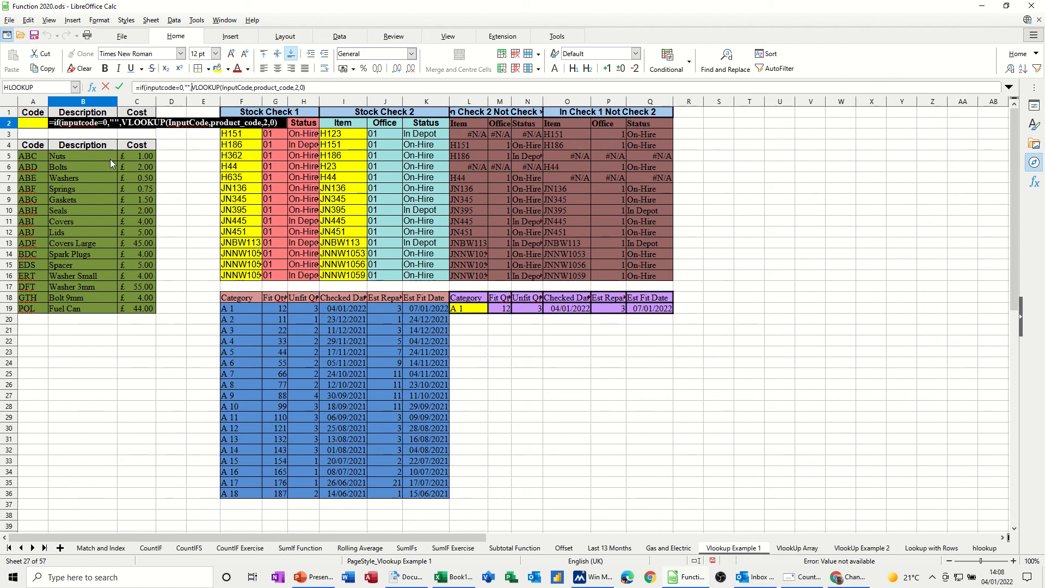
click(320, 86)
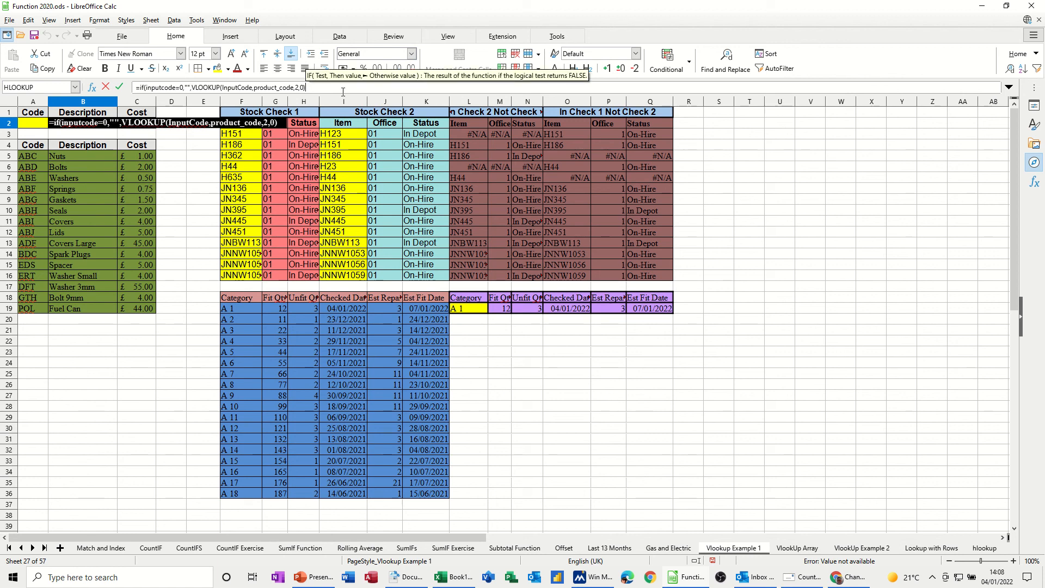
text())
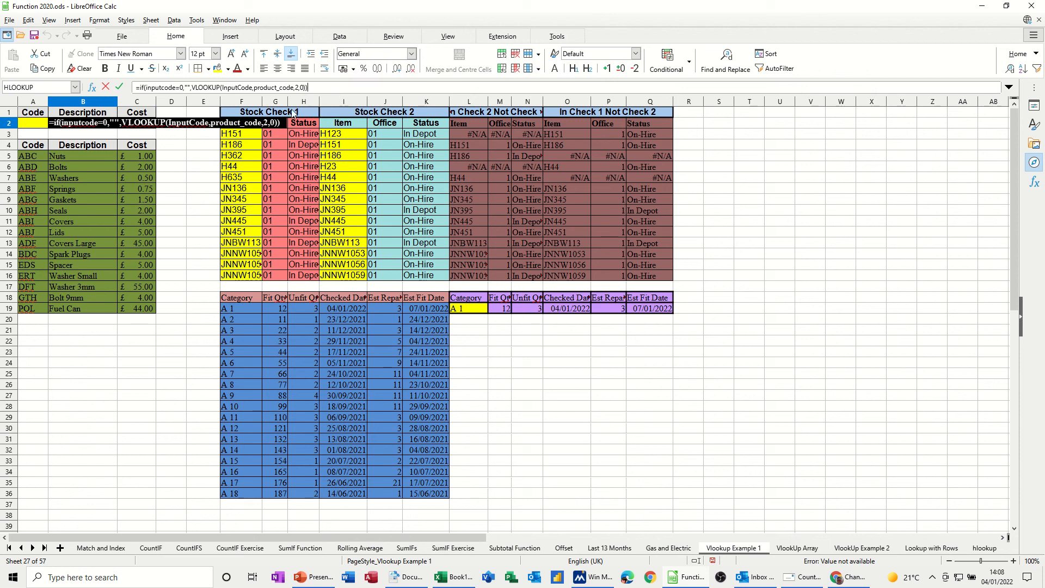
click(120, 87)
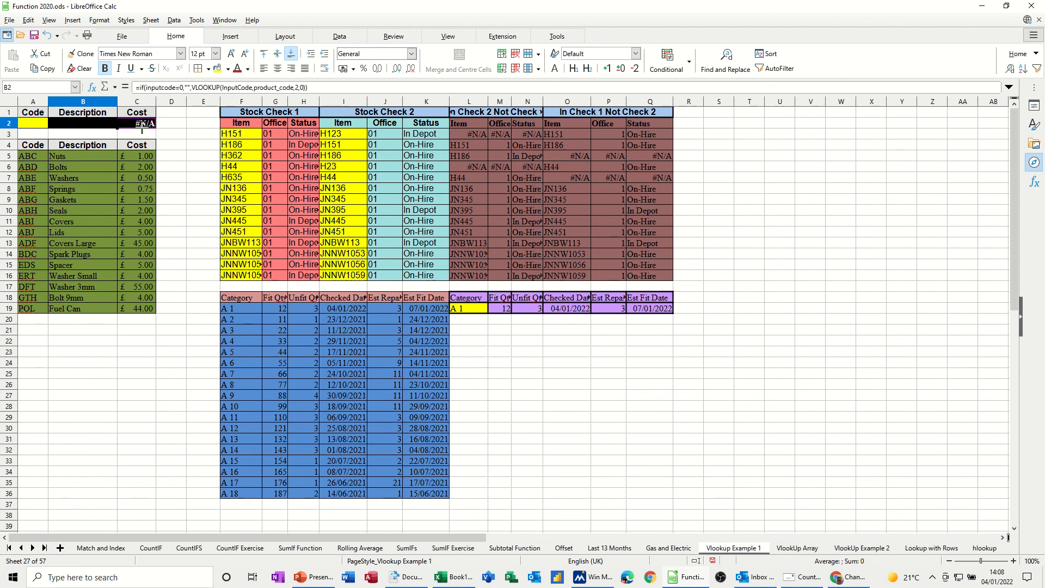
Fill the B2 formula across to the Cost cell C2 and set its VLOOKUP column index to 3.
drag(124, 129, 142, 126)
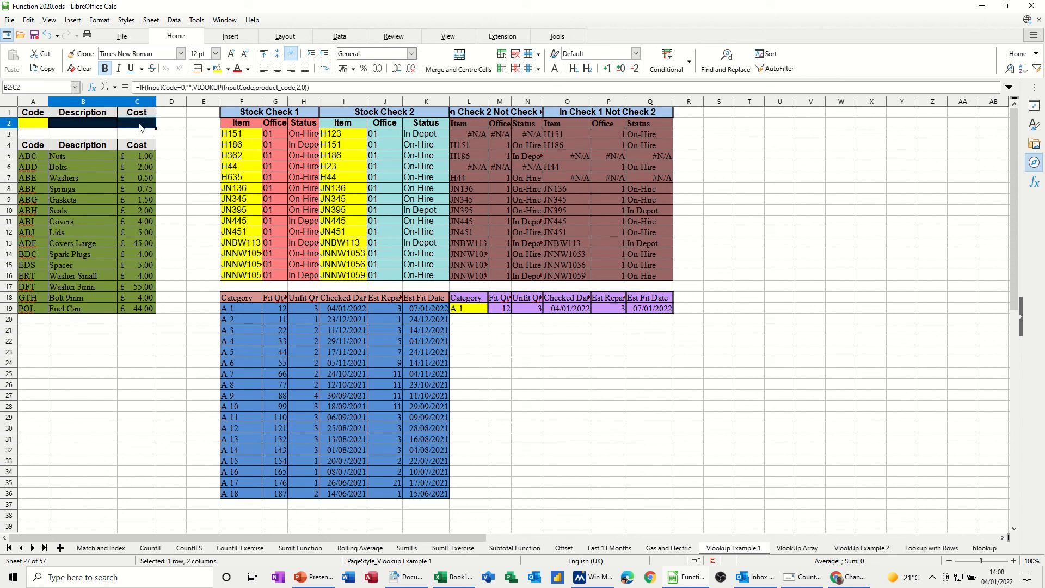
click(299, 87)
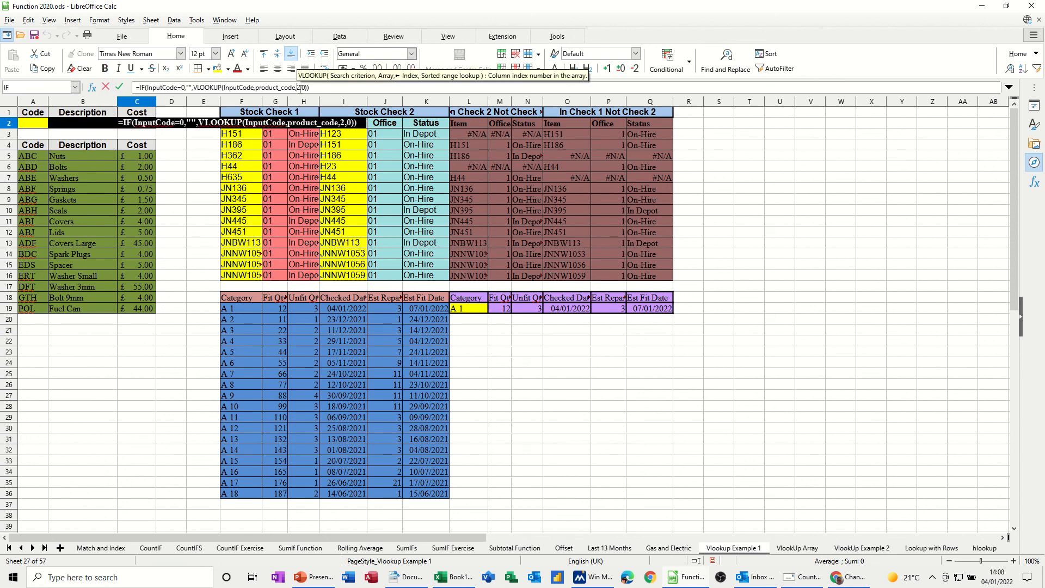
key(Delete)
text(3)
click(121, 89)
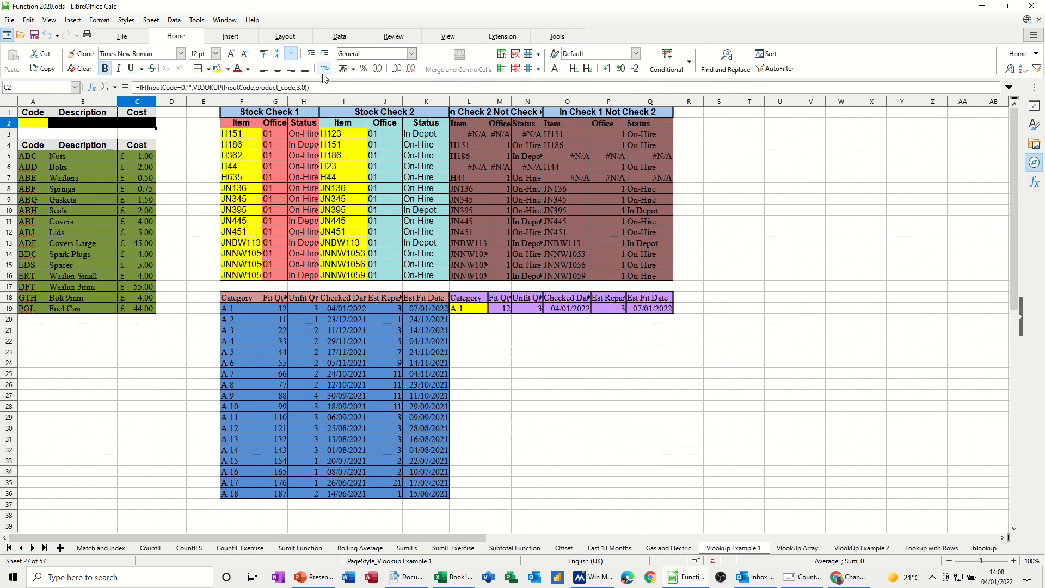
Choose code ABC from the list in A2 and format the cost in C2 as currency.
click(343, 69)
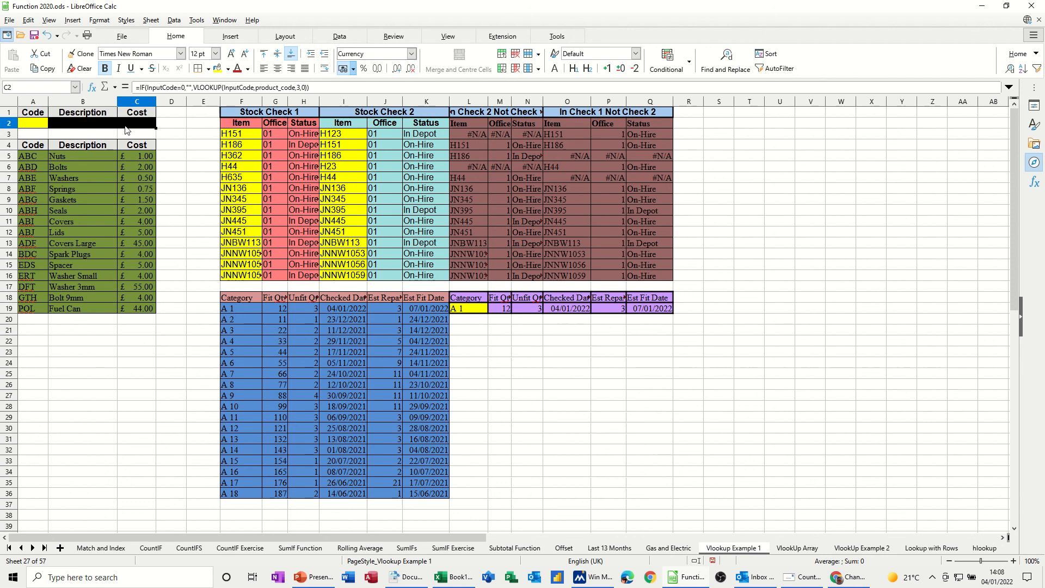
click(33, 124)
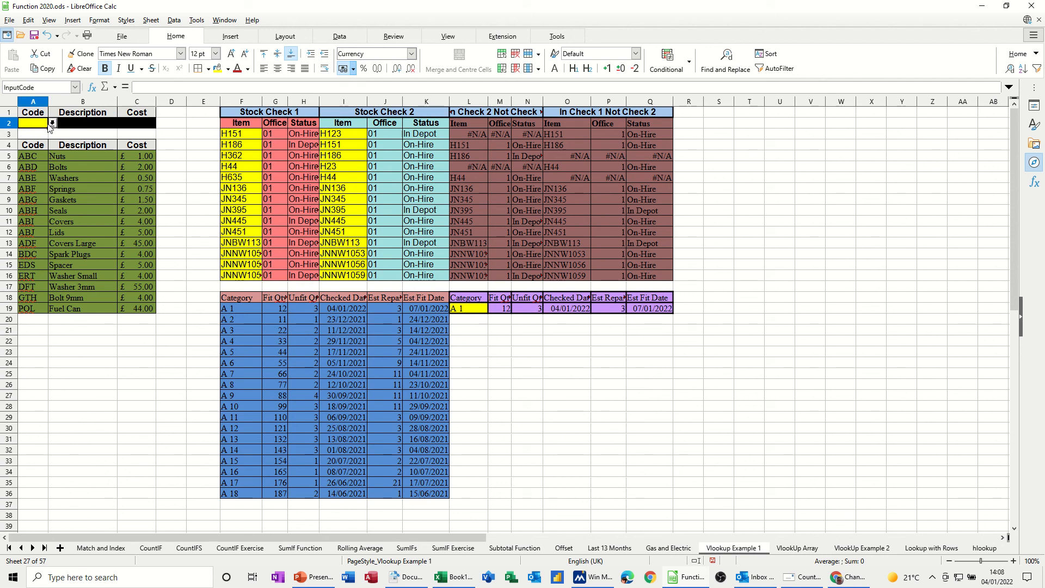
click(52, 123)
click(31, 139)
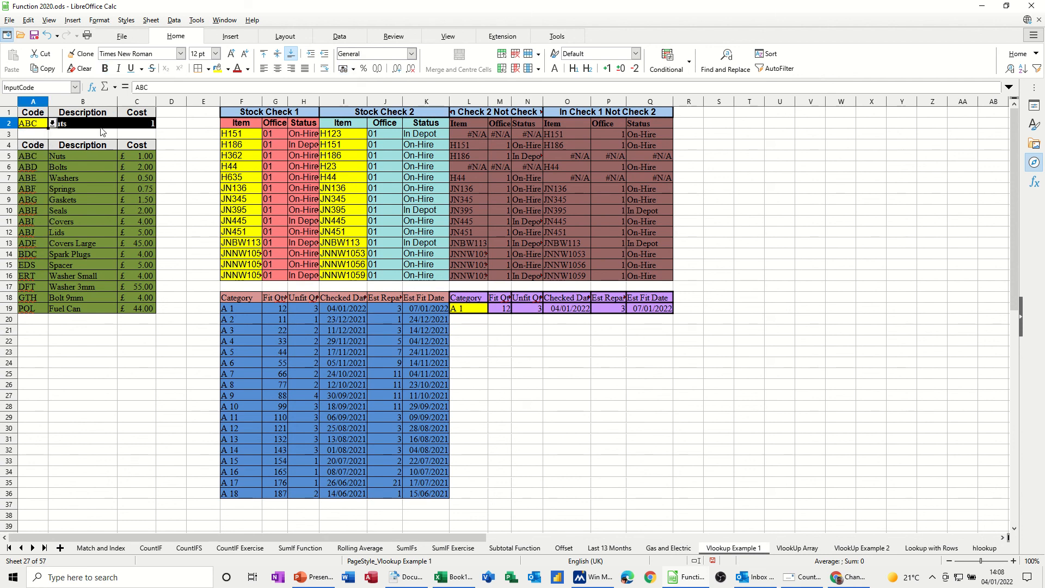
click(136, 124)
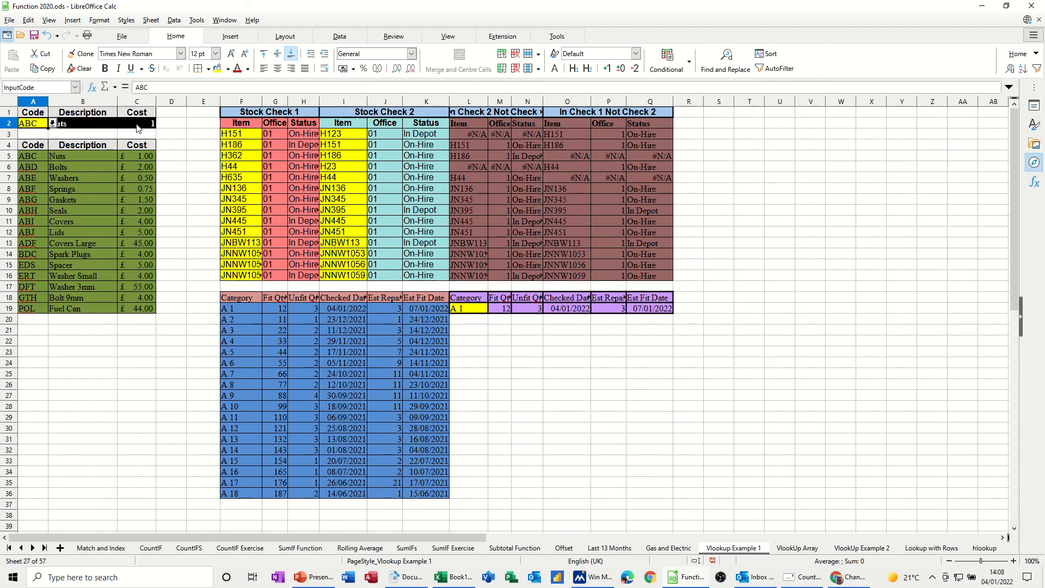
click(344, 69)
Choose code ABF from the list in A2 to test the description and cost lookups.
click(41, 124)
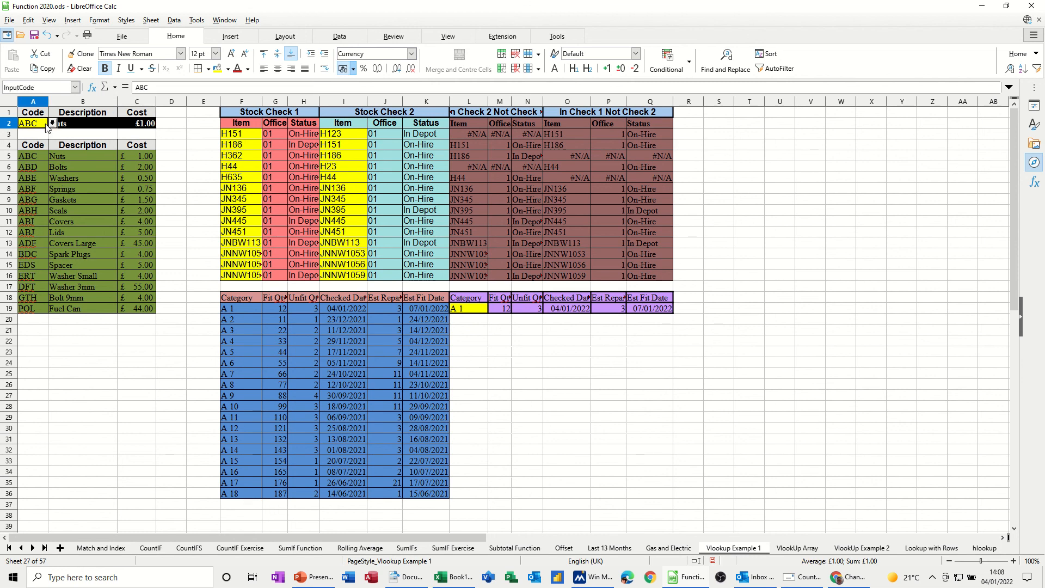
click(52, 123)
click(28, 164)
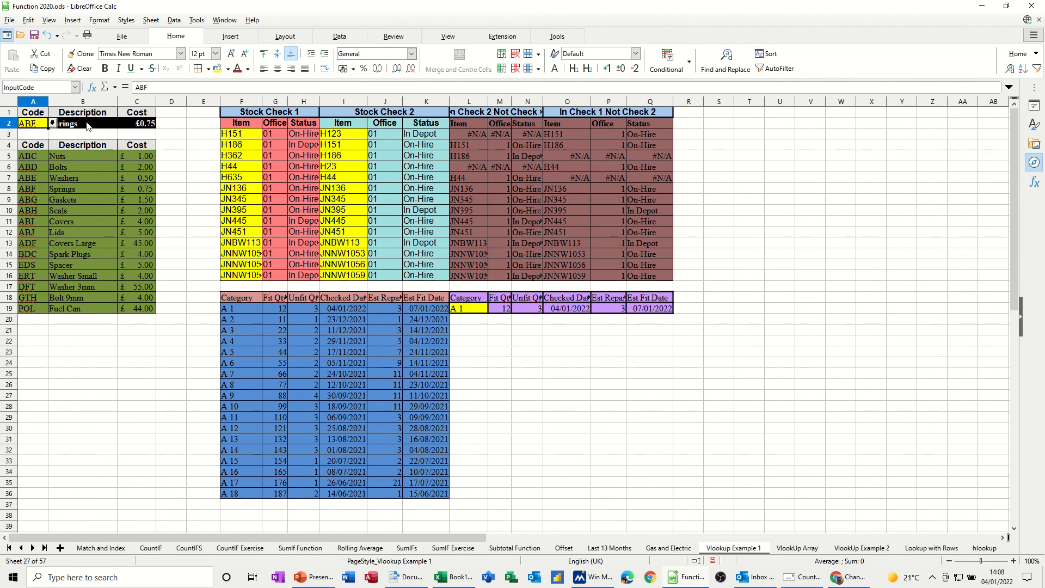
click(115, 121)
Clear the code in A2 again, inspect the IF formula in B2 and save the workbook.
click(35, 125)
key(Delete)
click(93, 126)
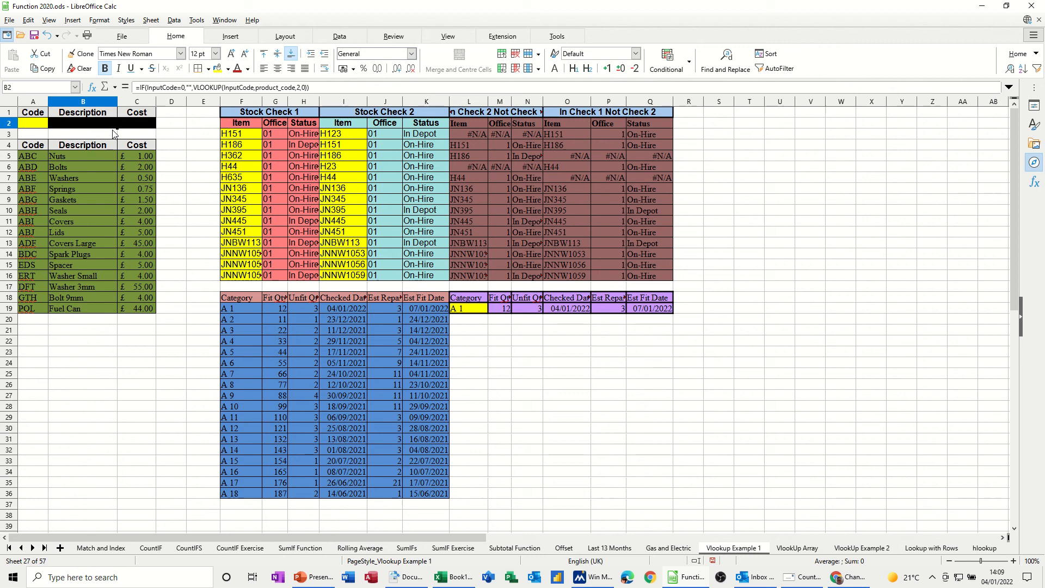
key(ctrl+s)
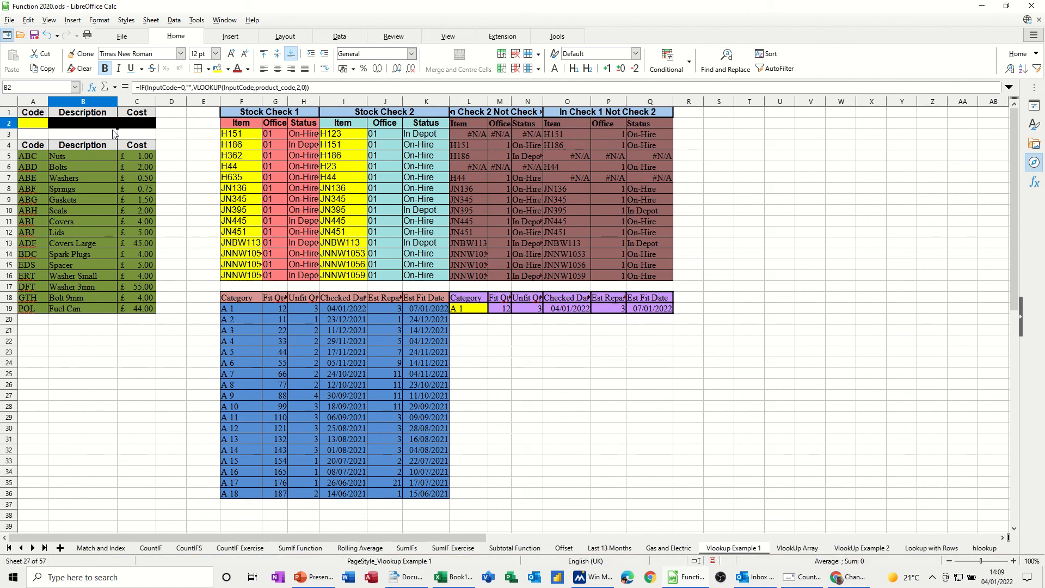